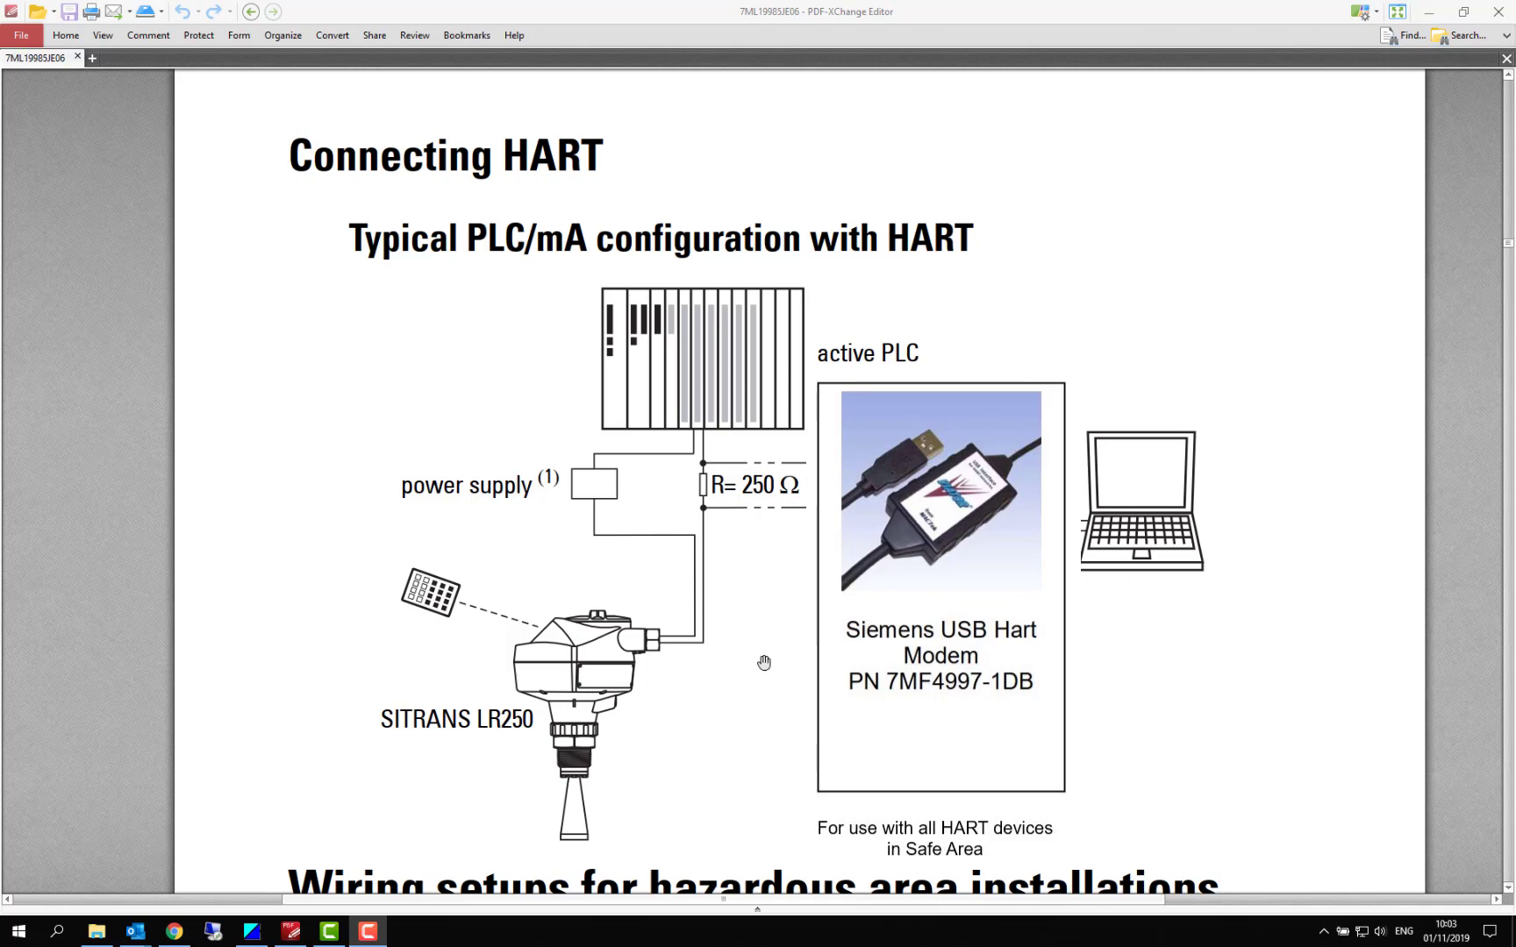
Step: Launch ViatorCheckBT from the Start search and open the VIATOR USB modem's COM3 port
click(19, 934)
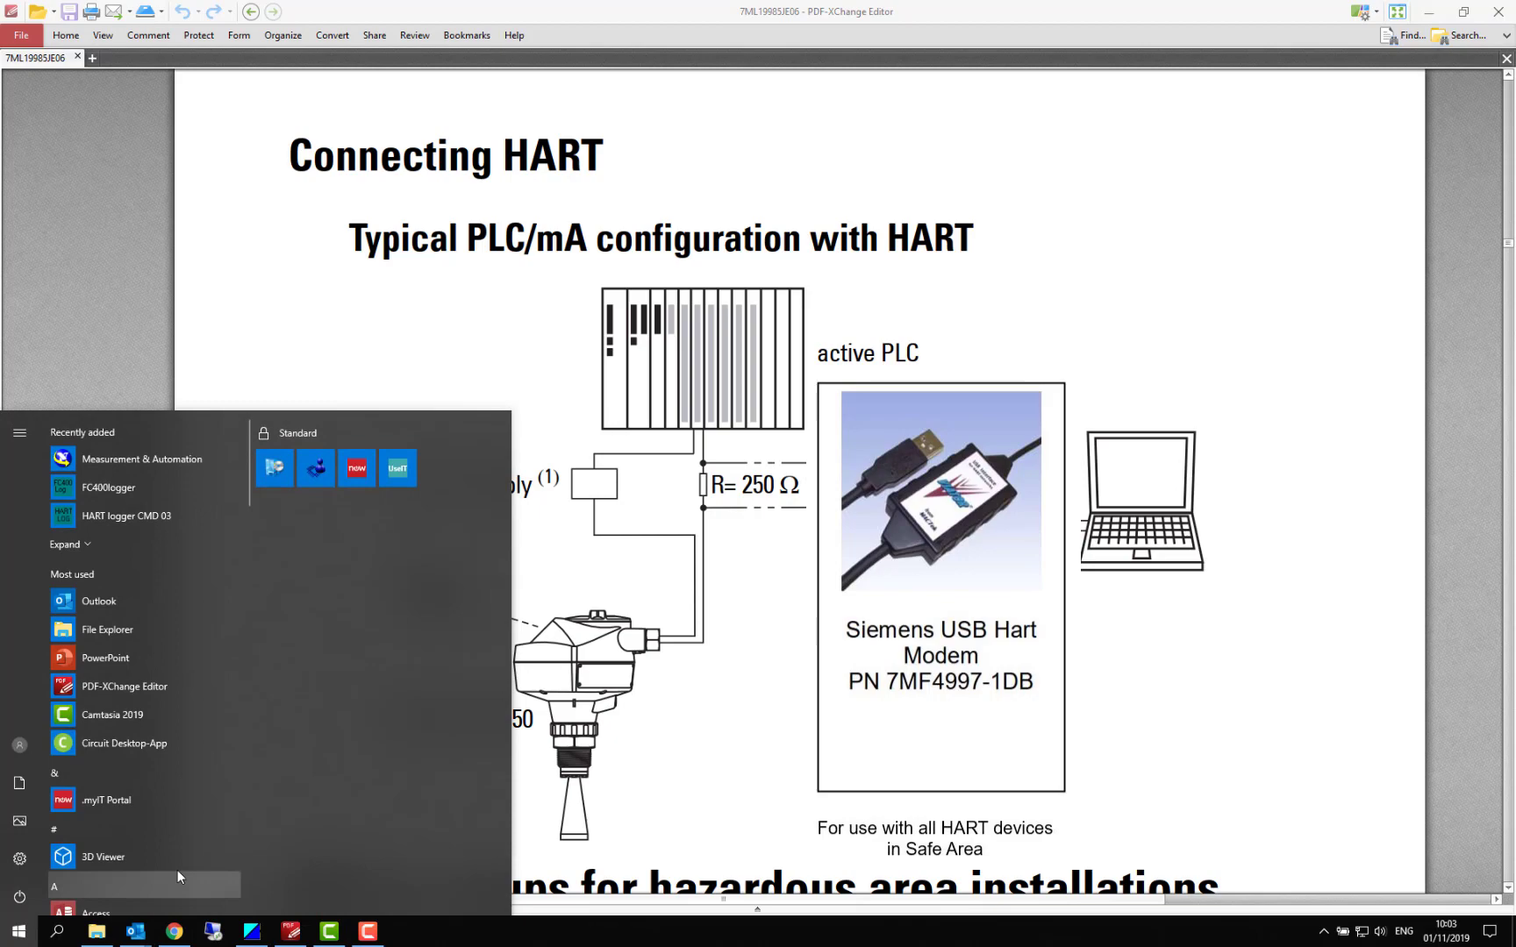
text(viat)
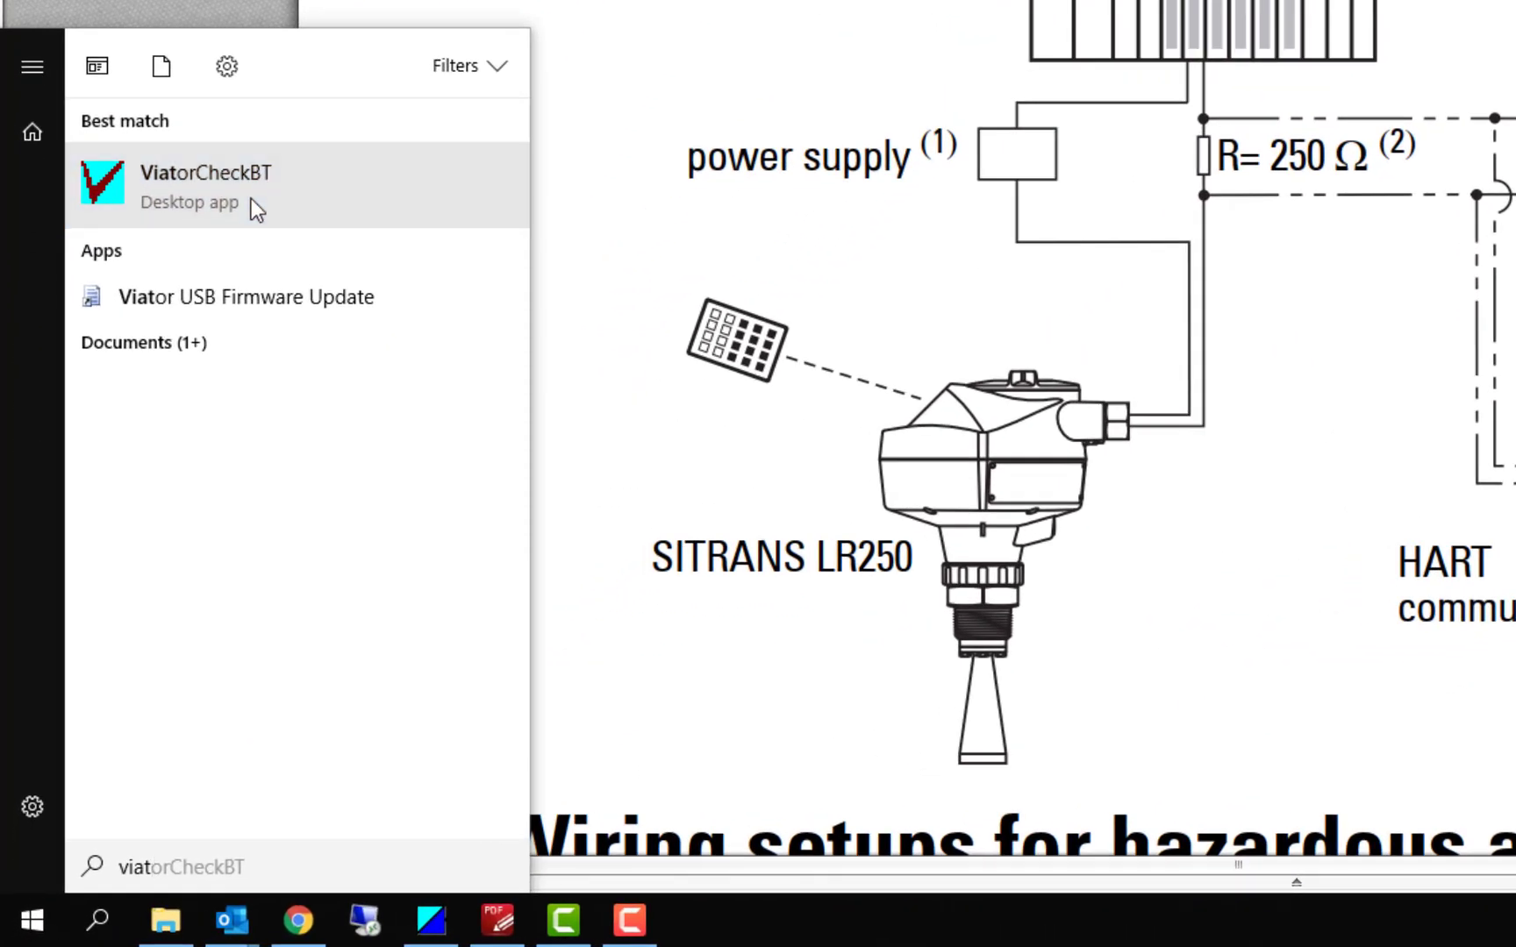
click(251, 198)
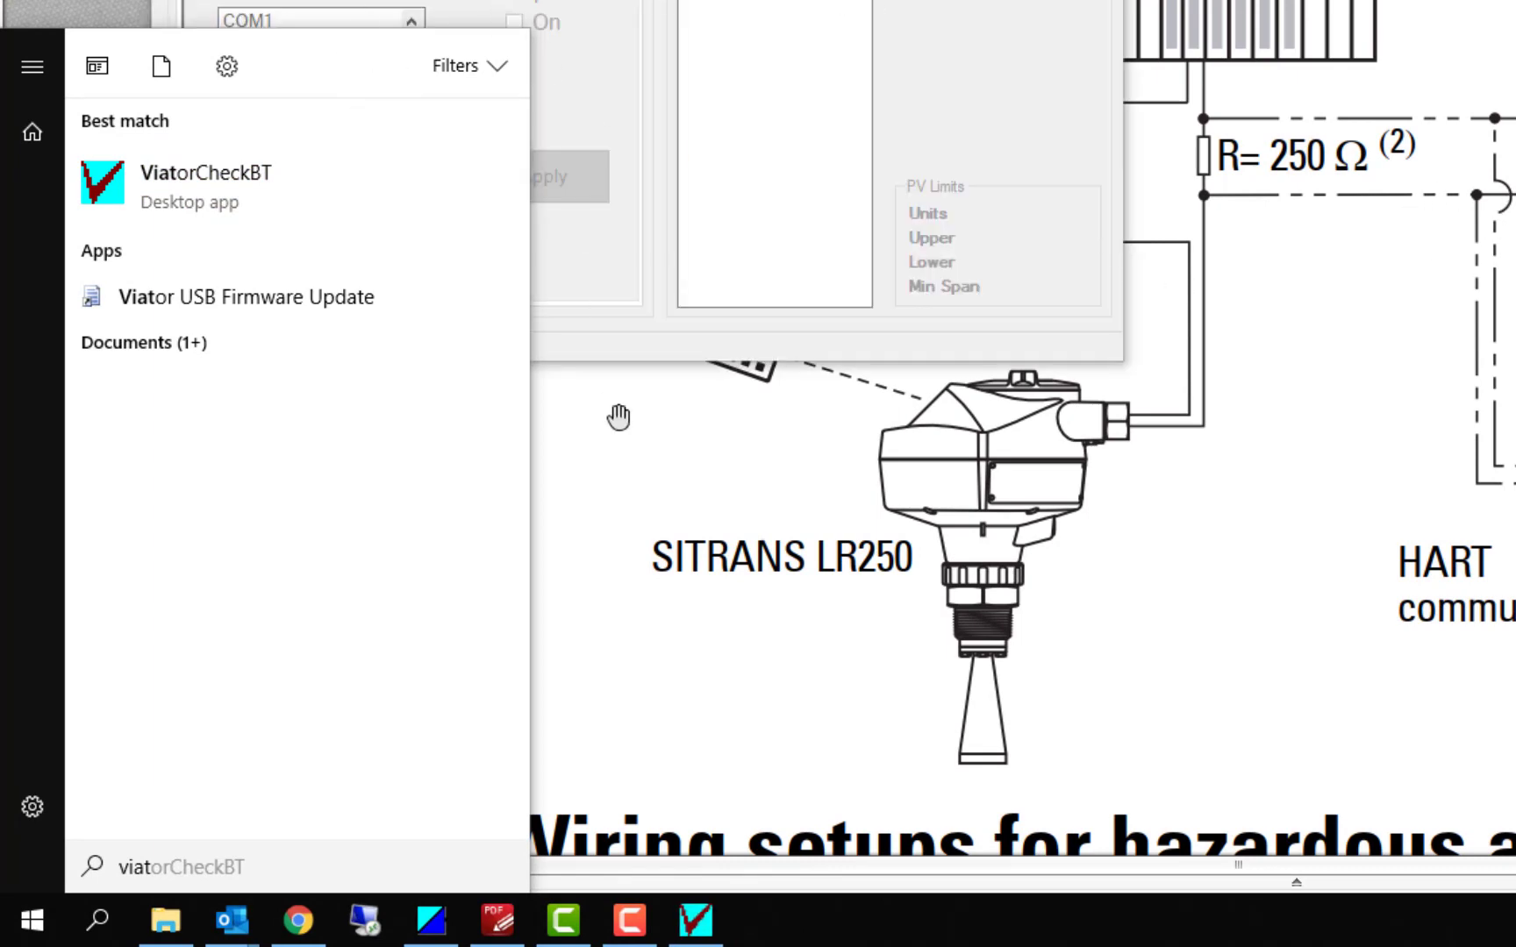
click(640, 471)
click(695, 920)
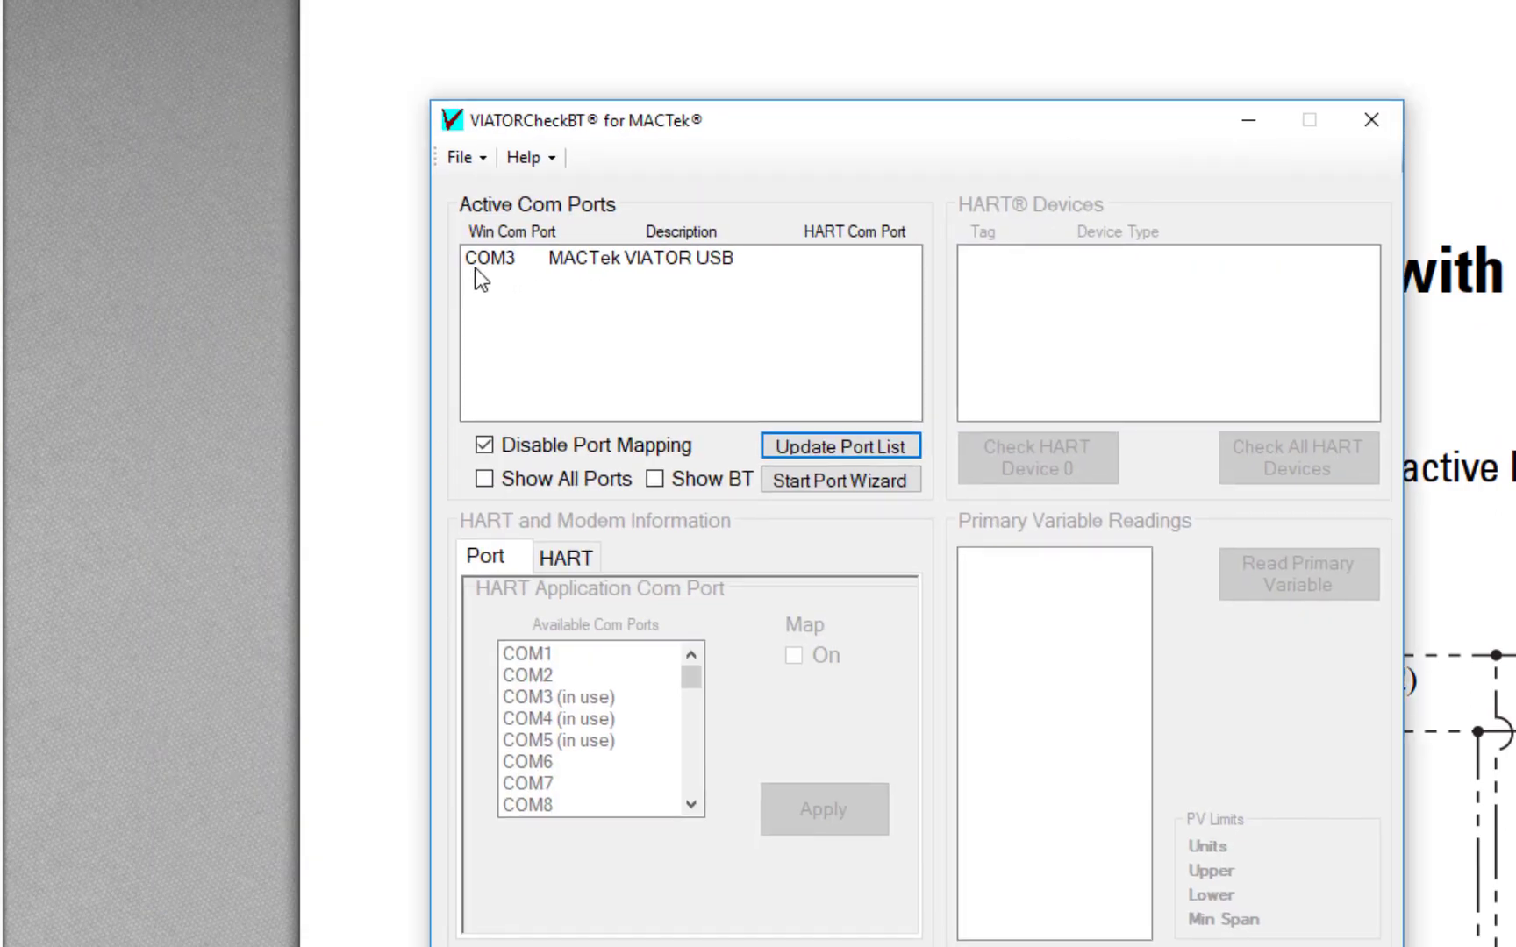
click(637, 257)
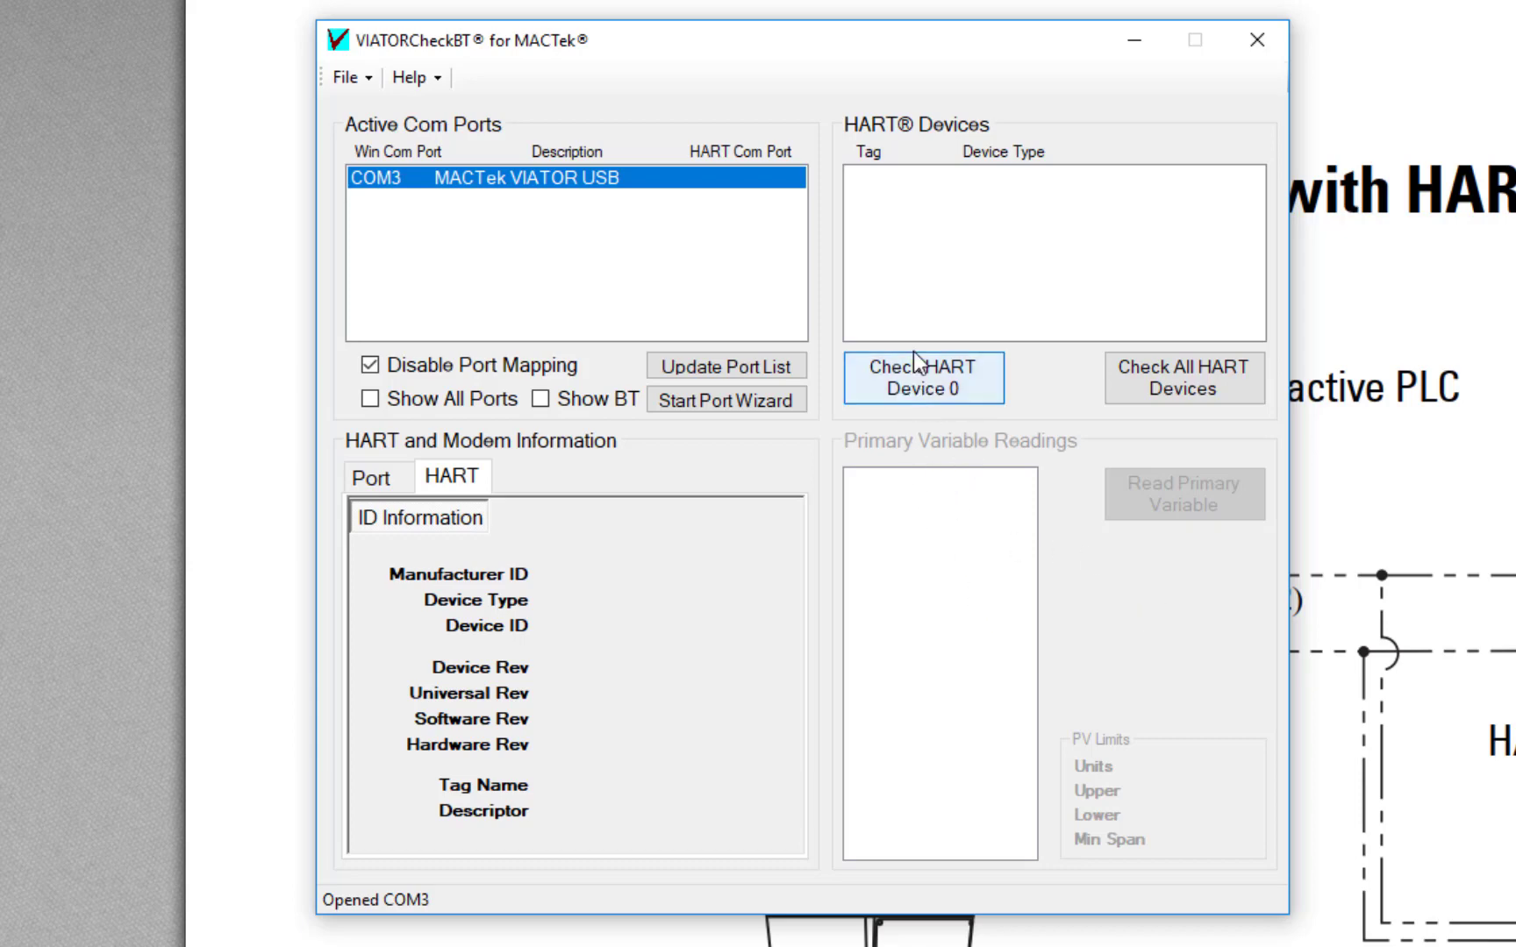
Step: Detect the Siemens HART device at address 0 and start reading its 0.7107593 meter primary variable
click(943, 390)
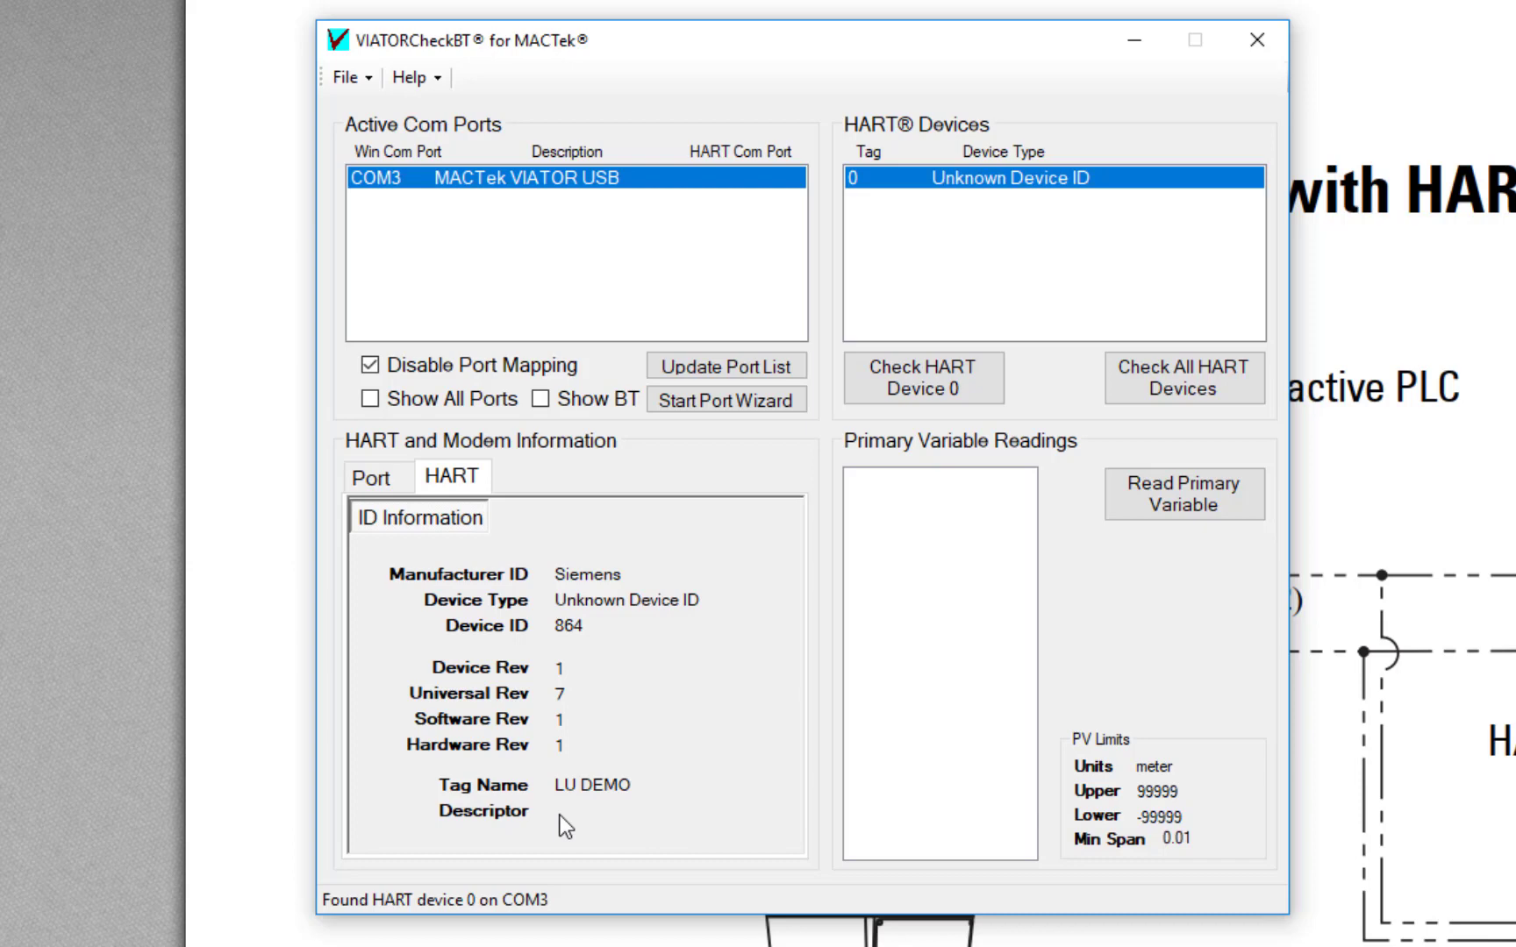
click(1216, 498)
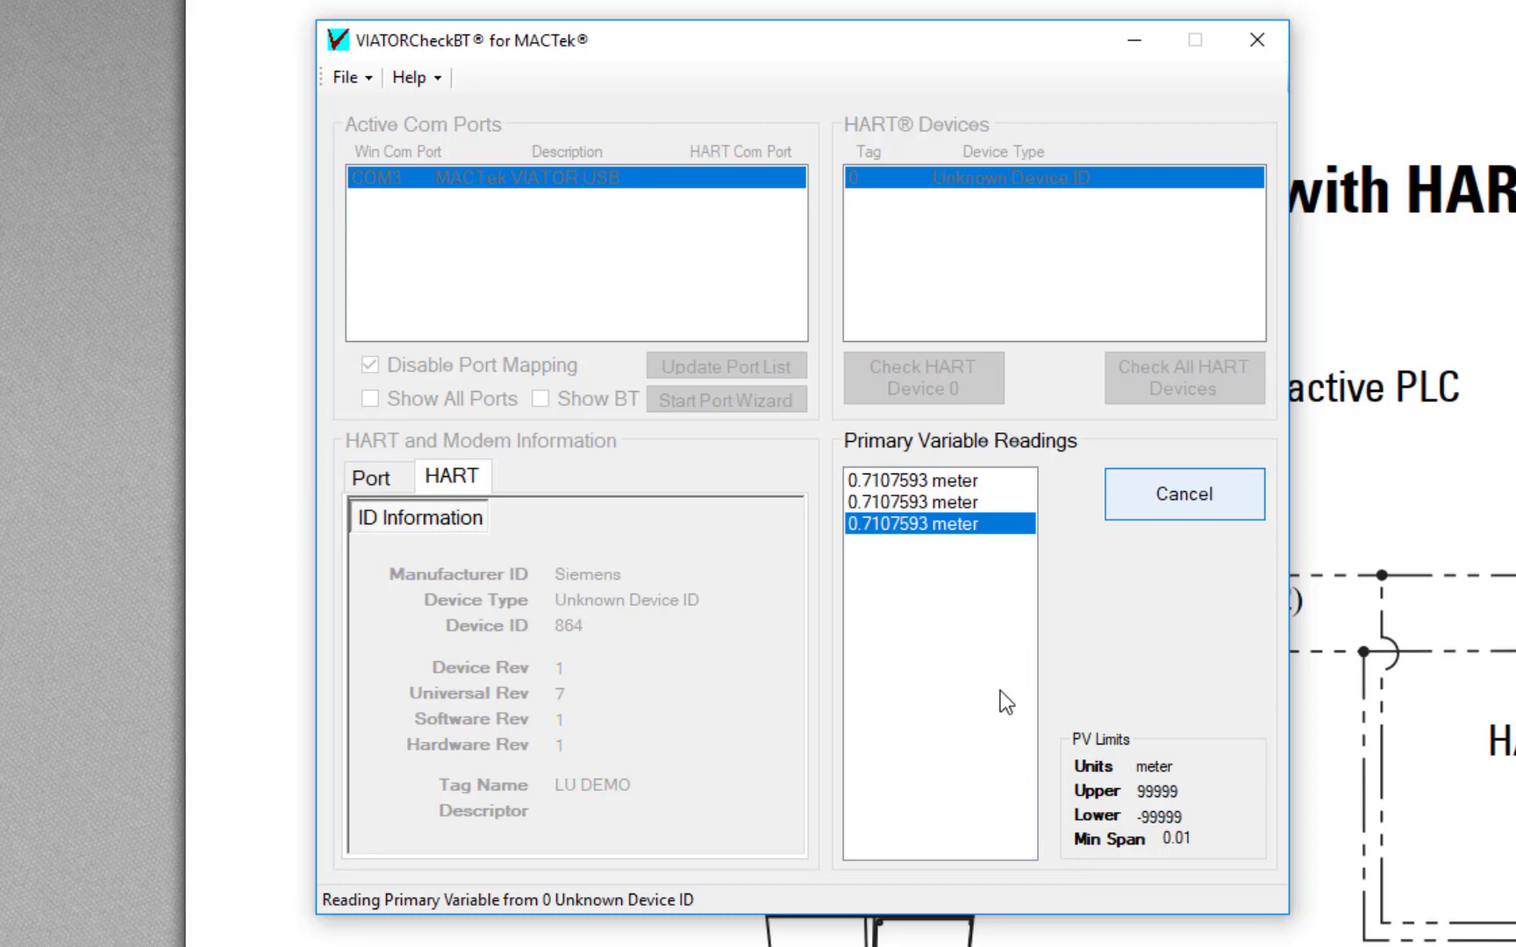
Step: Stop the primary variable readings and close VIATORCheckBT
click(1184, 507)
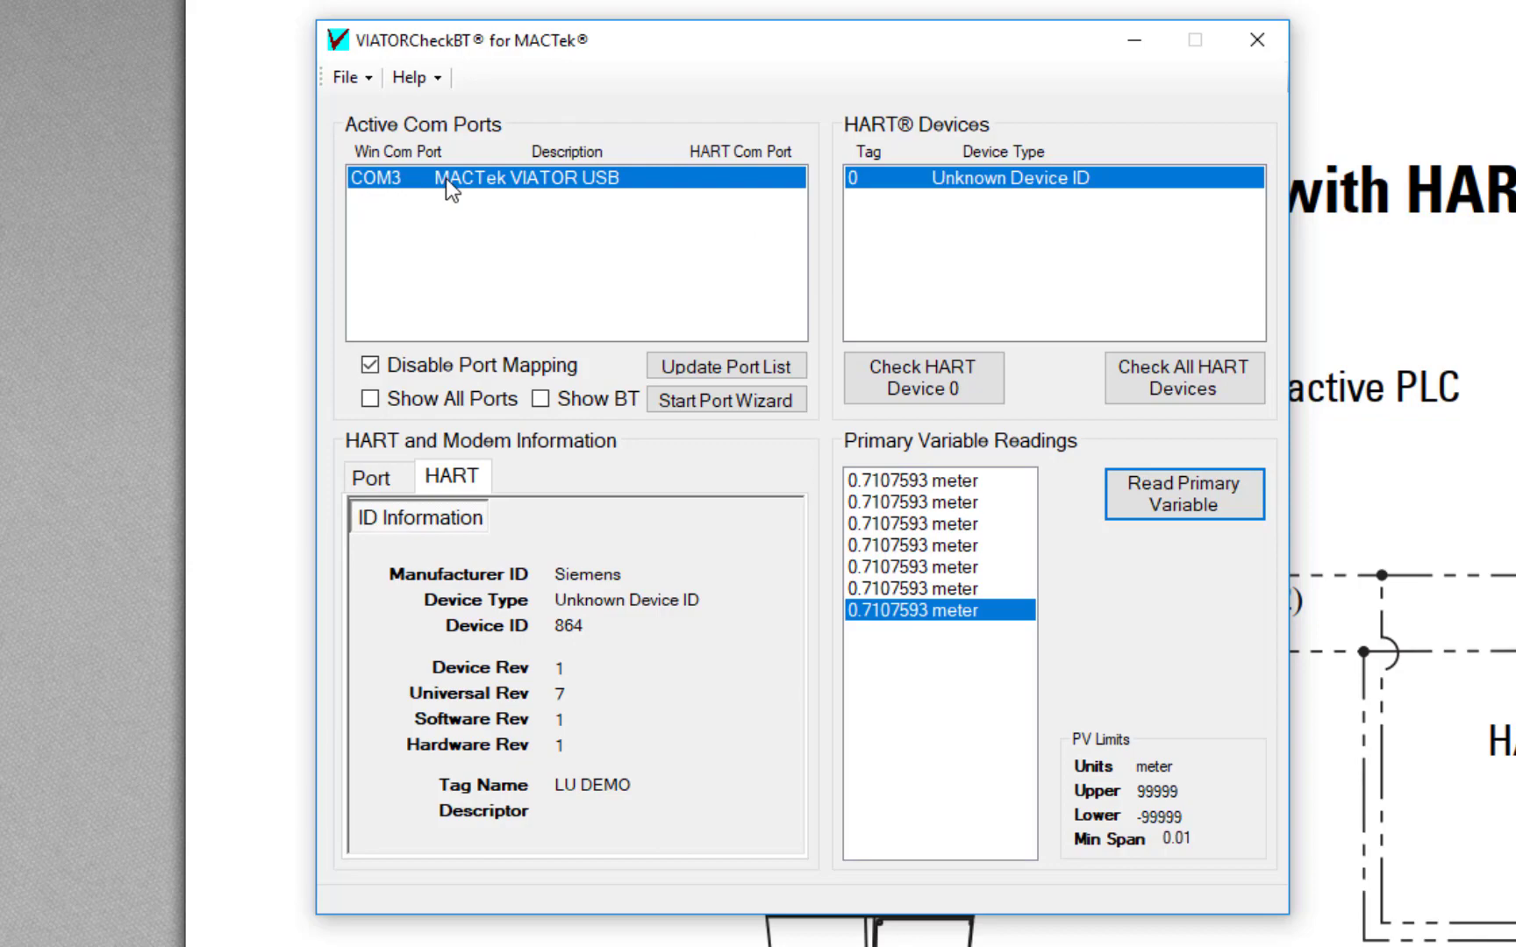
click(1256, 40)
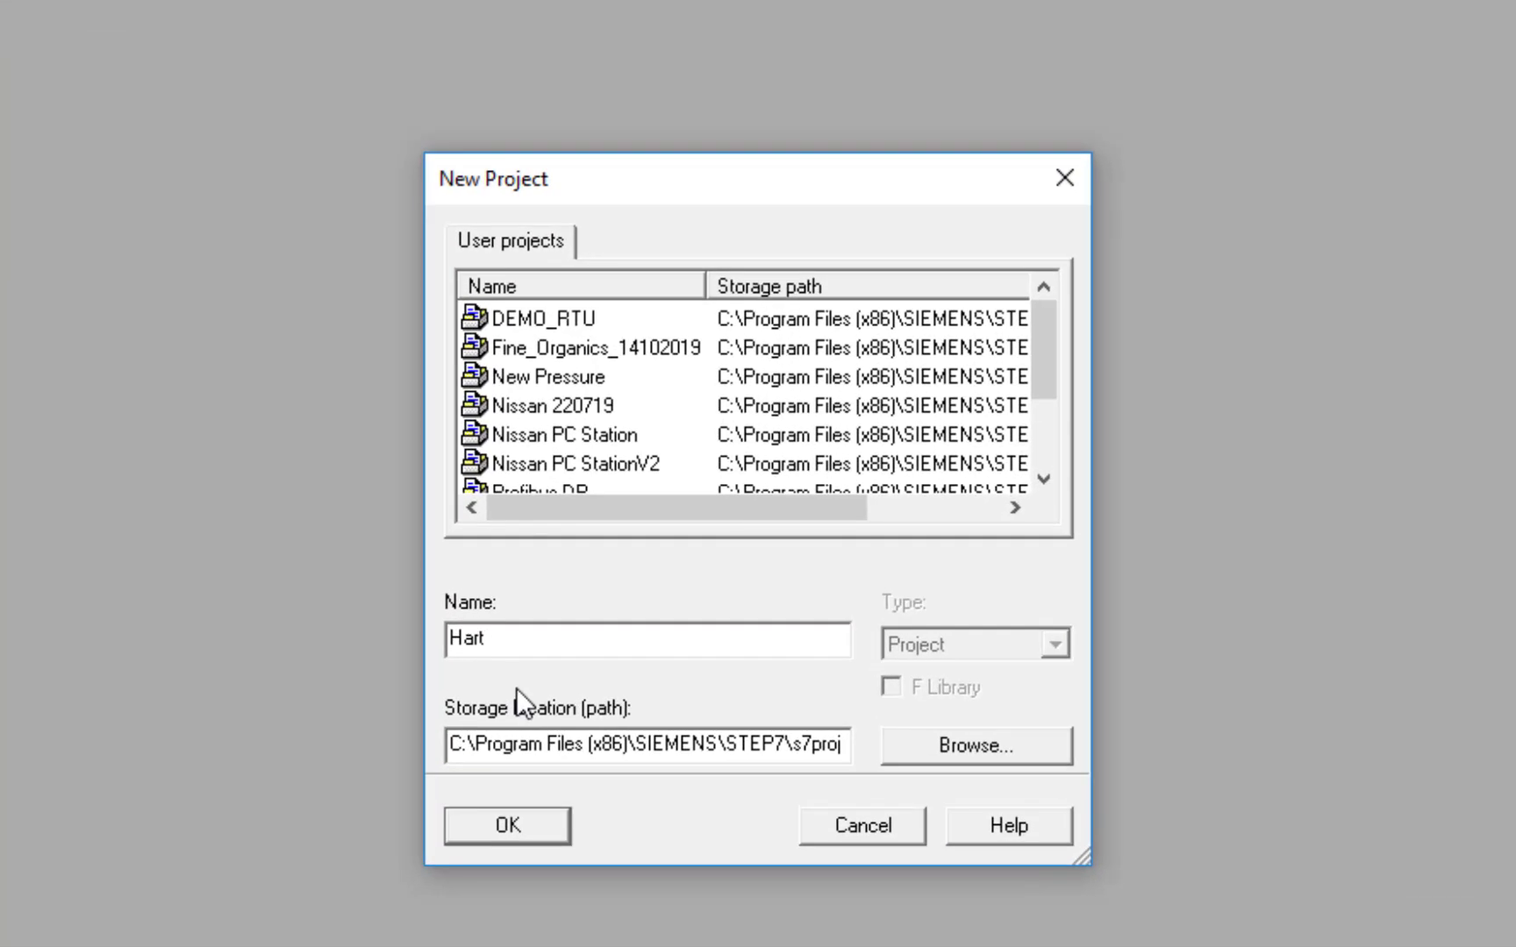
Step: Name the new project 'Hart Master' and create it in the s7proj folder
text( N)
key(BackSpace)
text(Master)
click(555, 816)
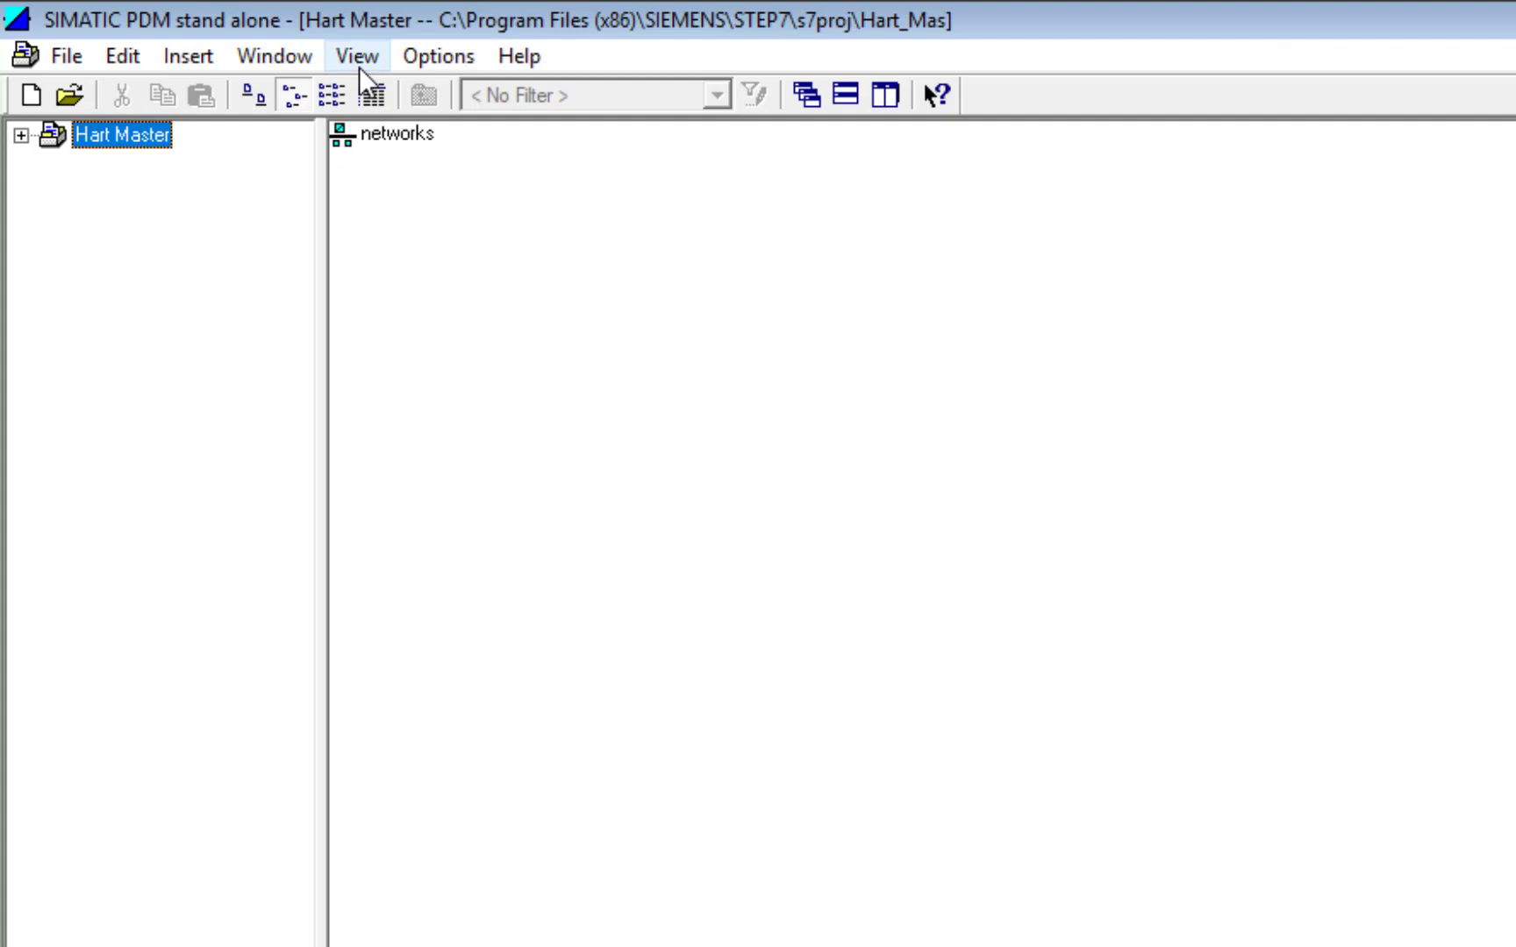
Step: Show objects as large icons and select the networks folder of Hart Master
click(357, 56)
click(433, 186)
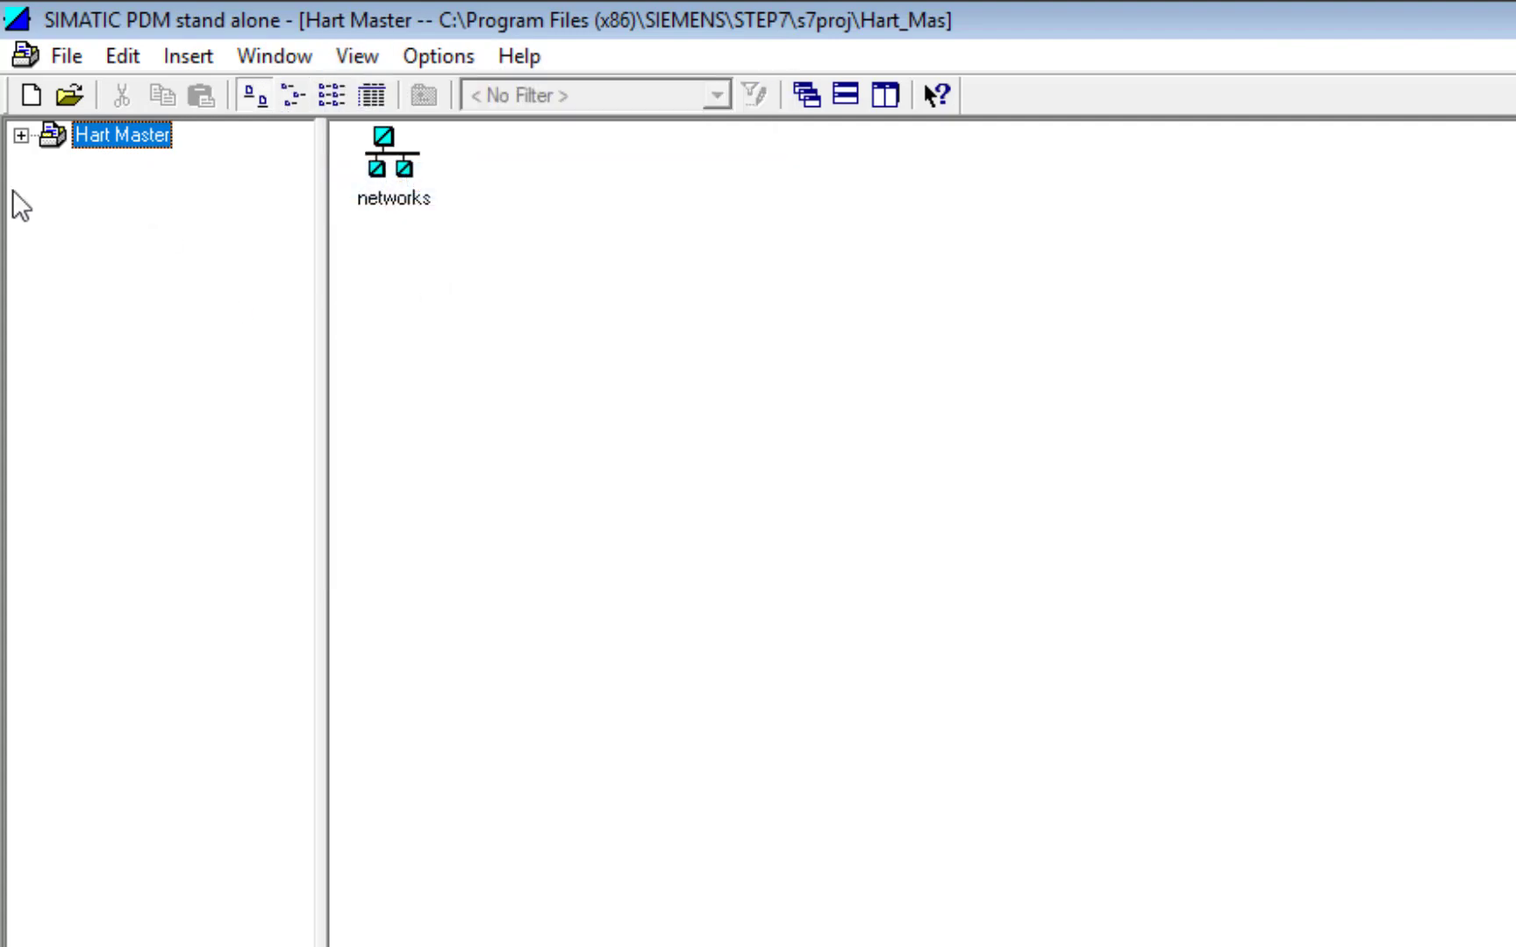
click(20, 136)
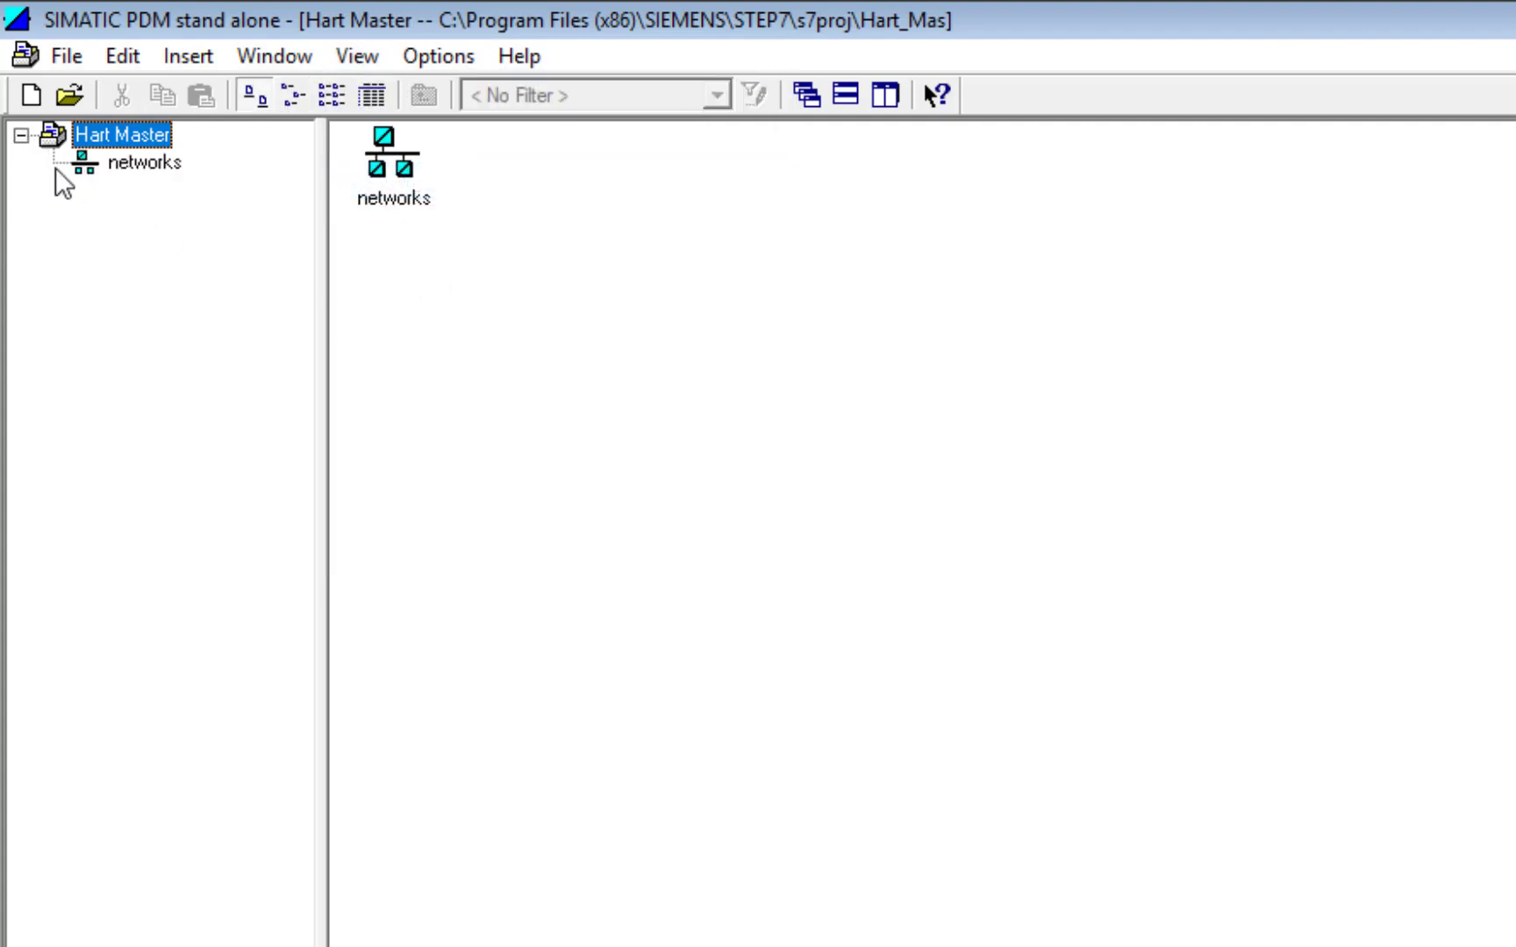
click(110, 163)
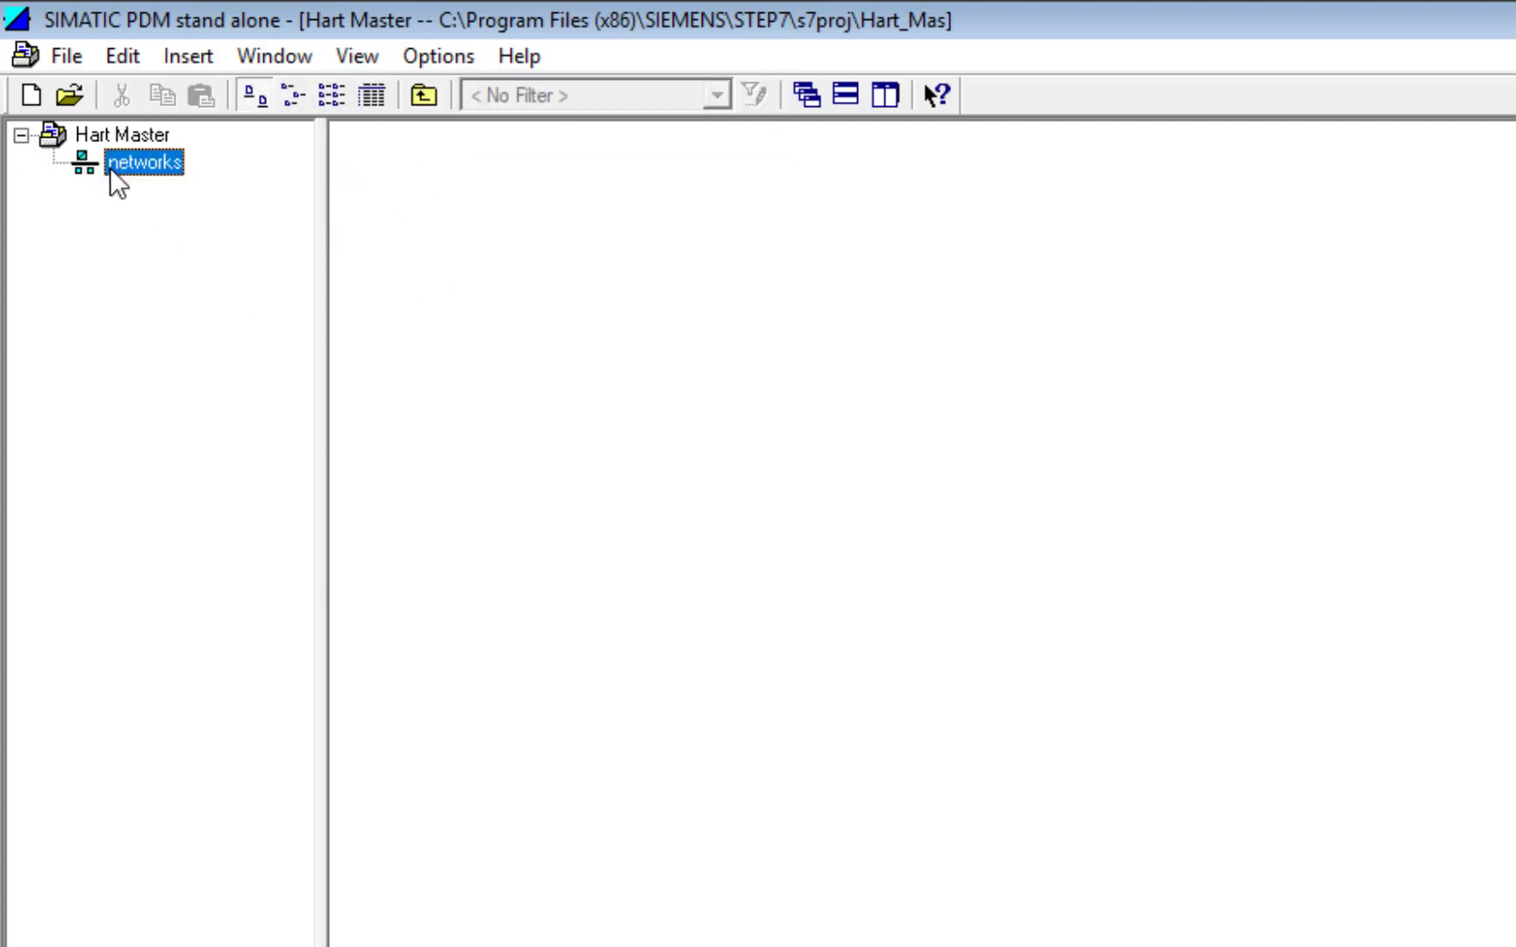
Step: Insert a communication network of type HART modem network under networks
right_click(463, 207)
mouse_move(668, 465)
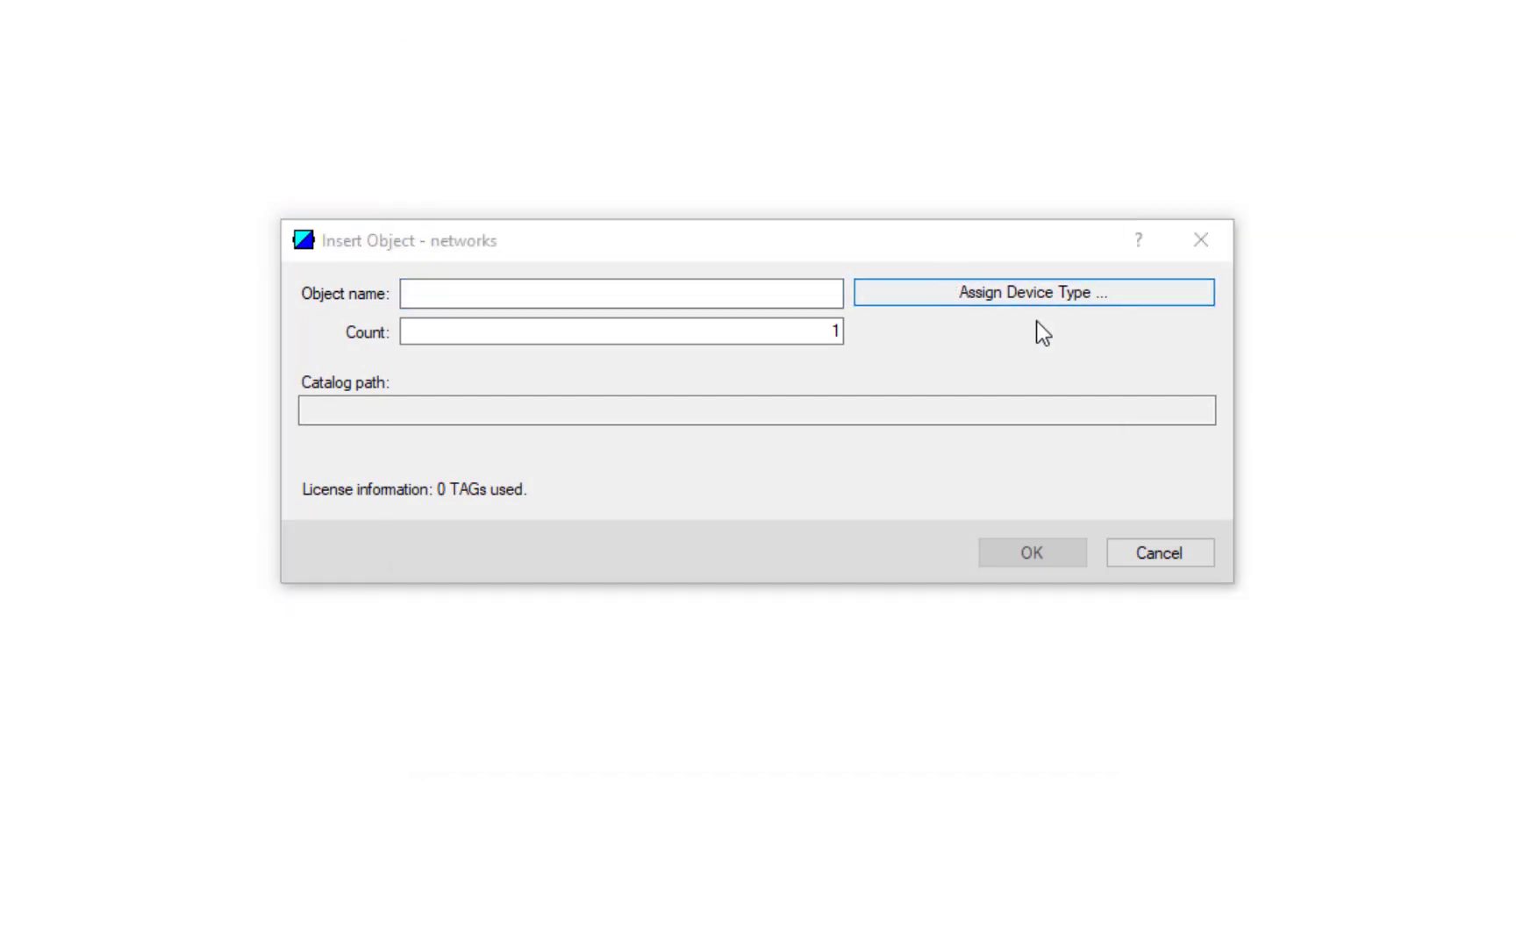
click(428, 137)
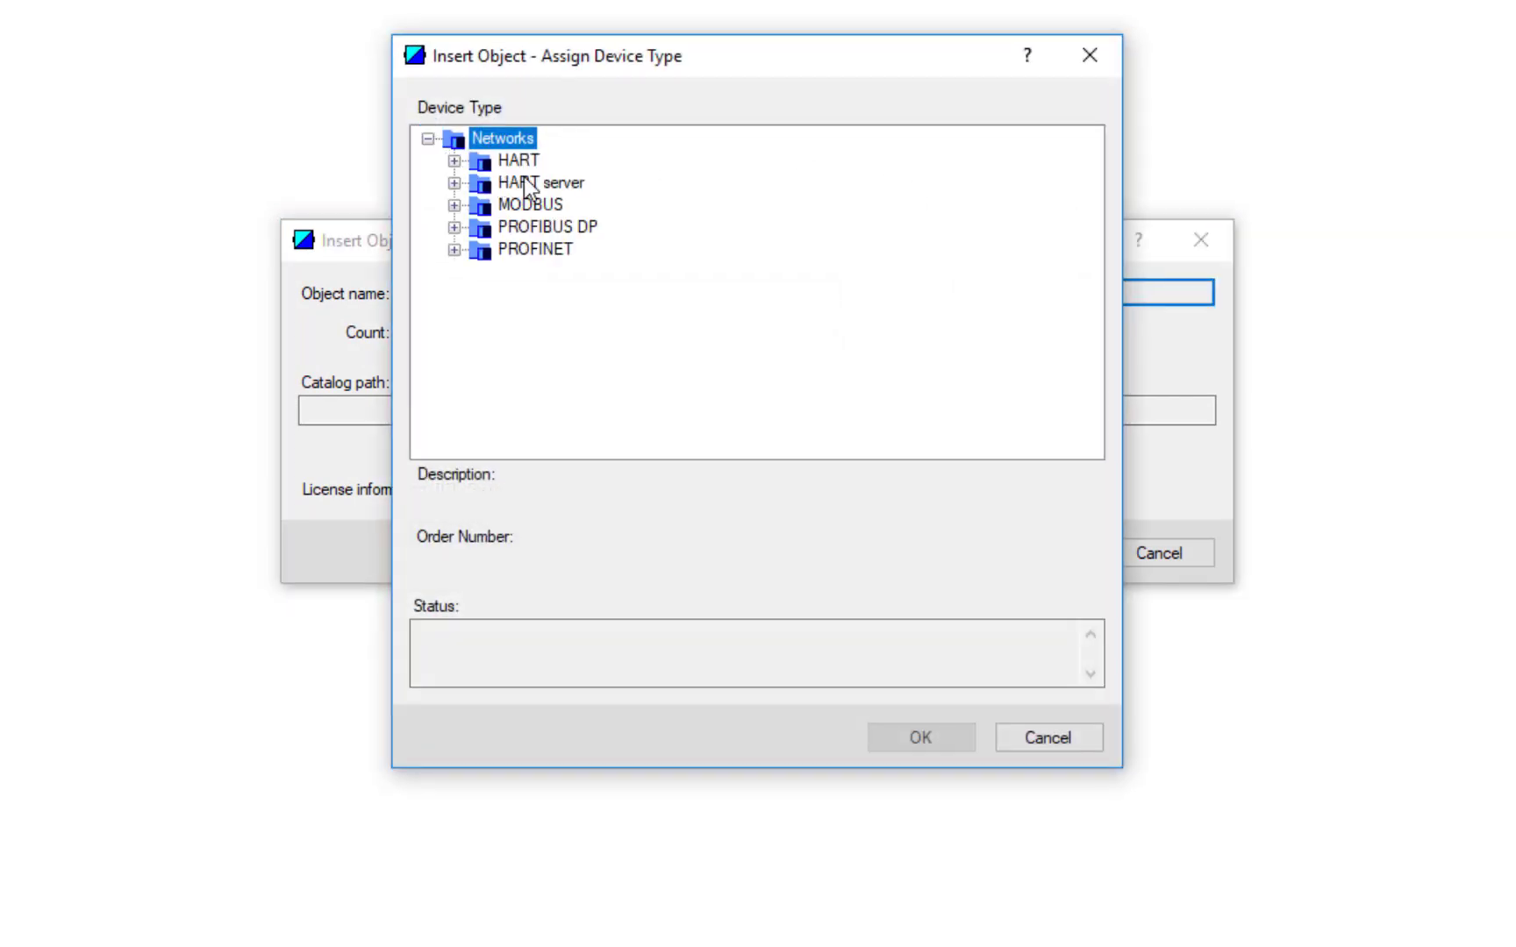
click(455, 161)
click(632, 209)
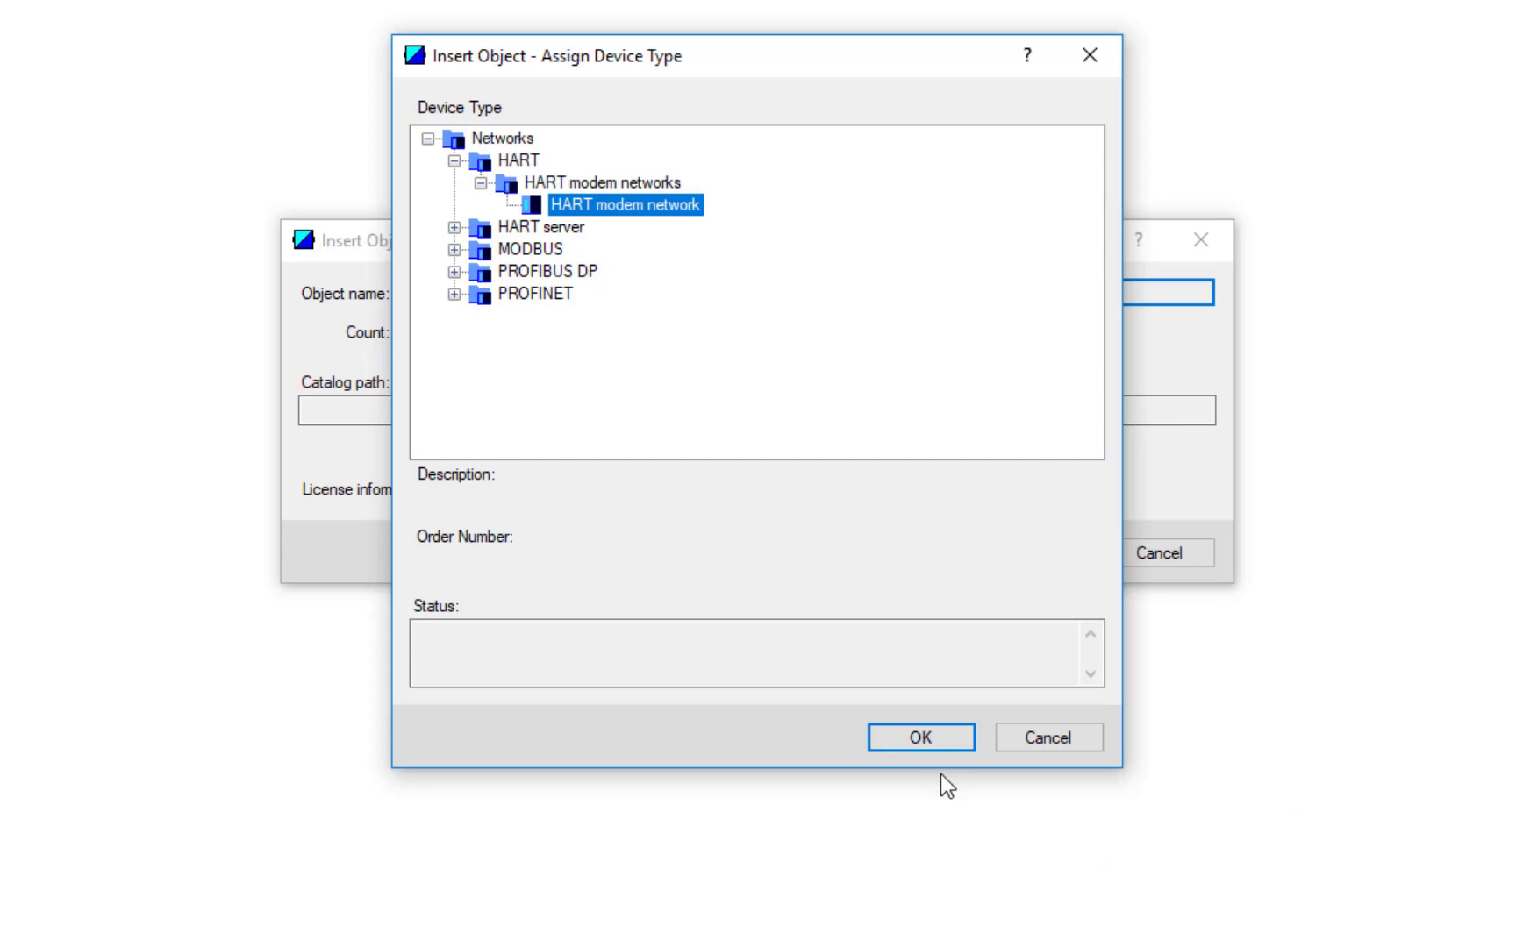
click(919, 745)
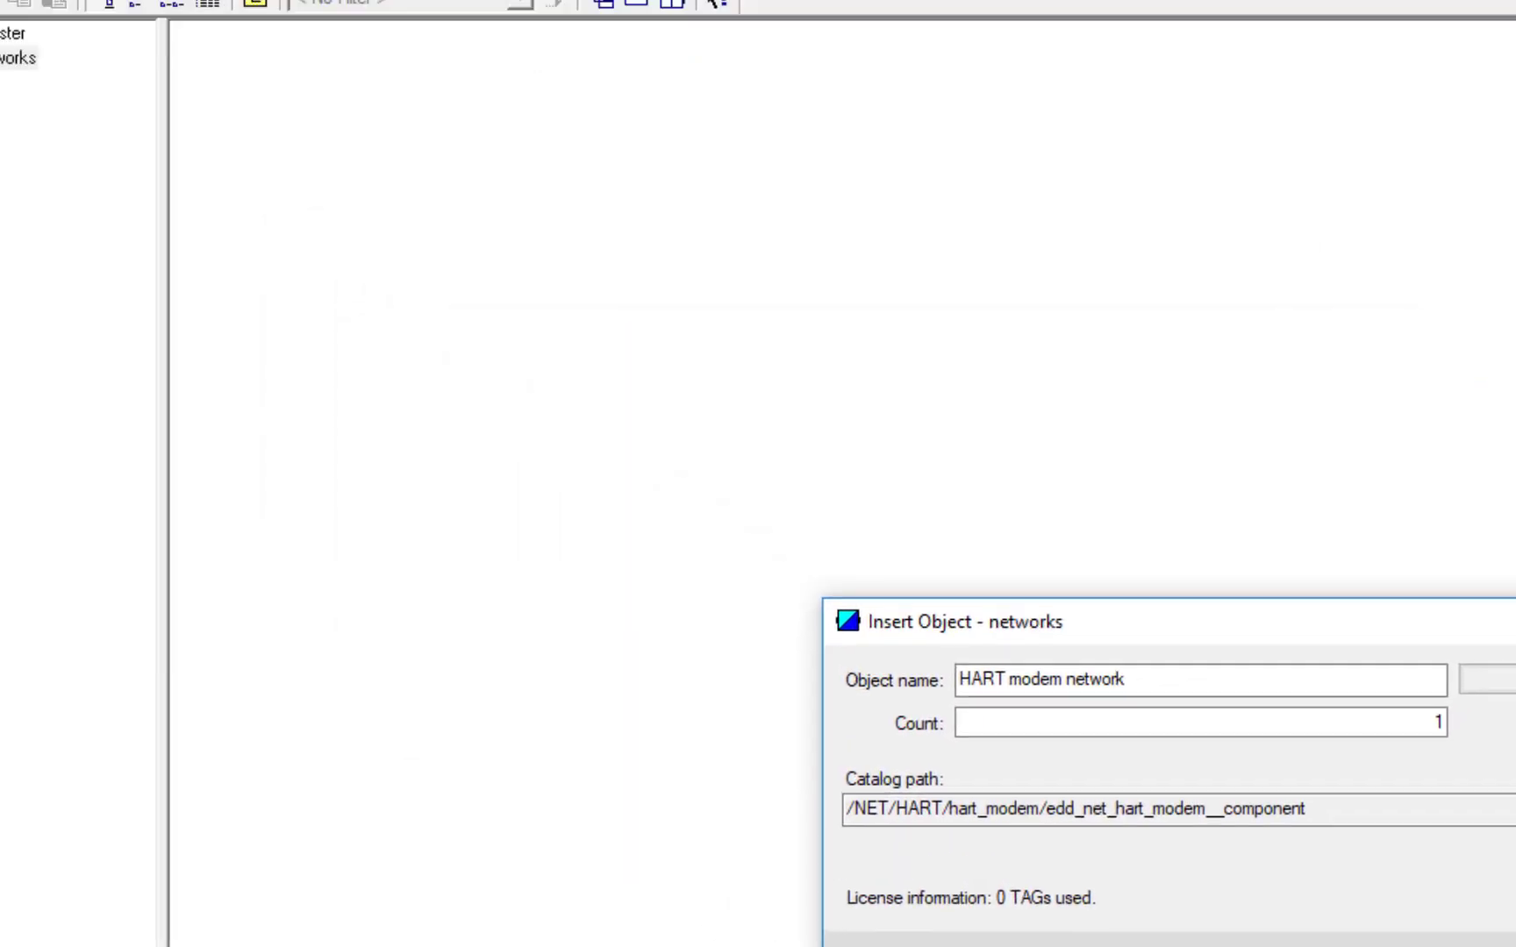
click(1028, 555)
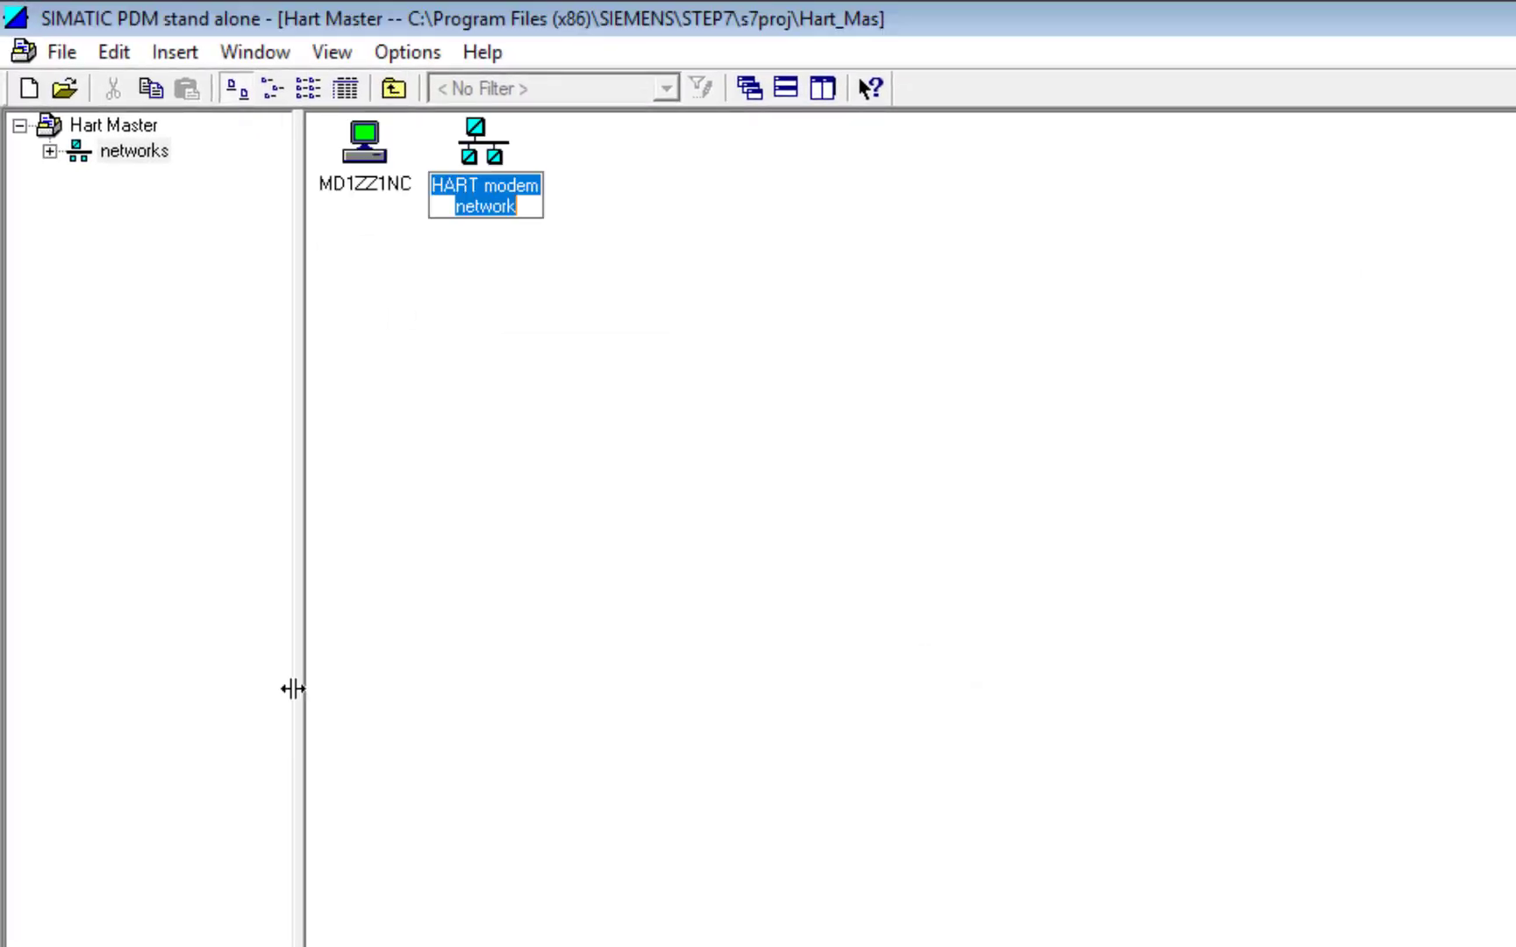
Step: Expand networks and select the PC station's COM Port Interface
click(49, 153)
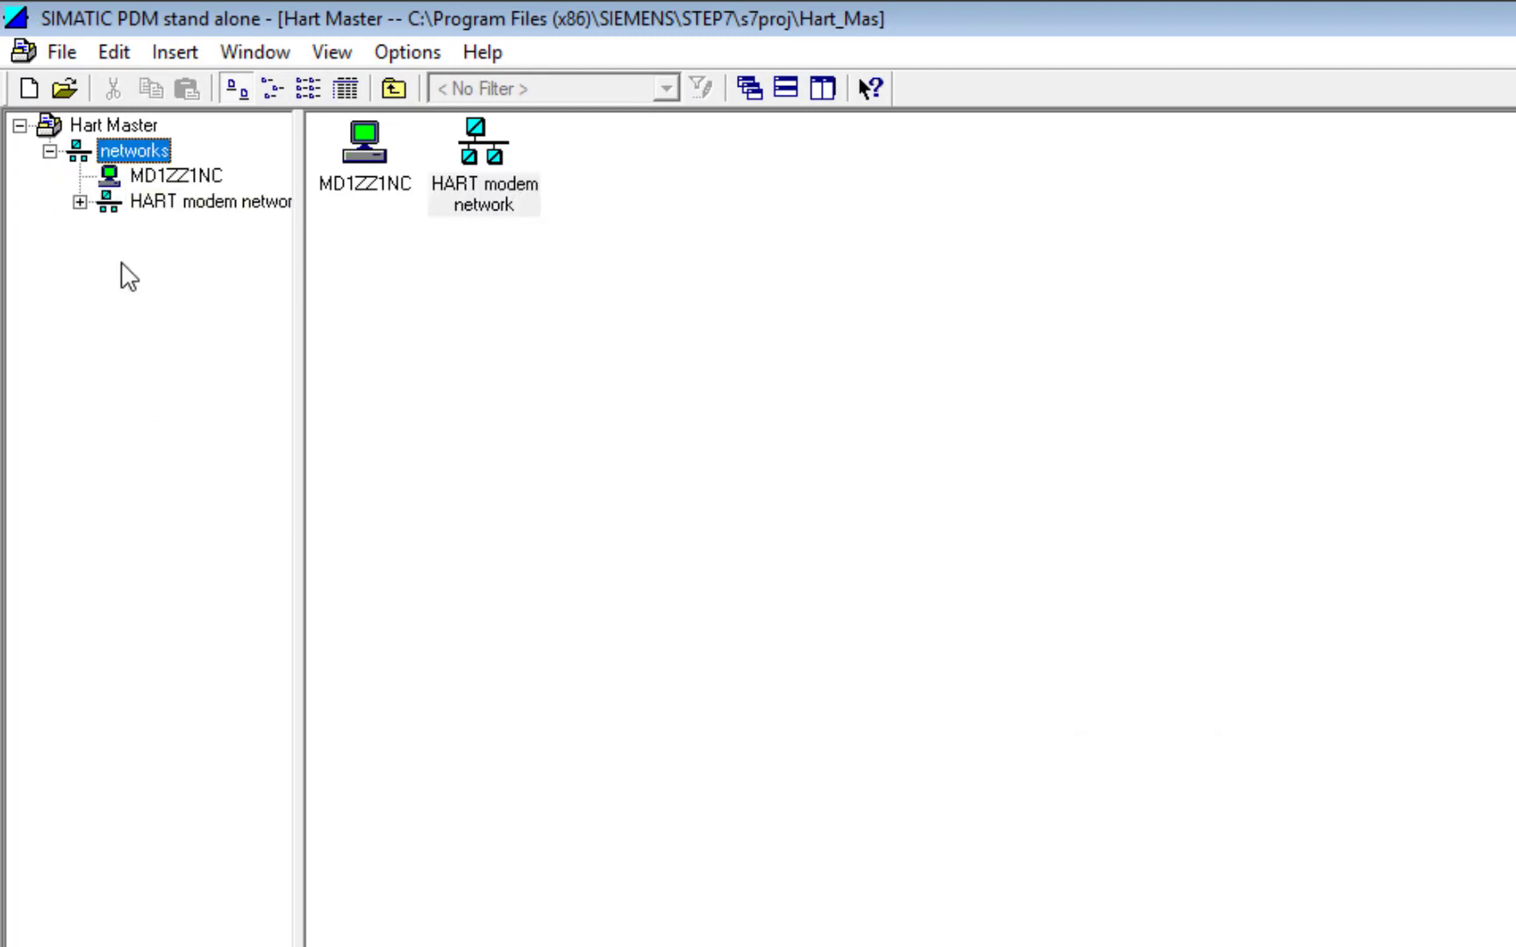
click(149, 175)
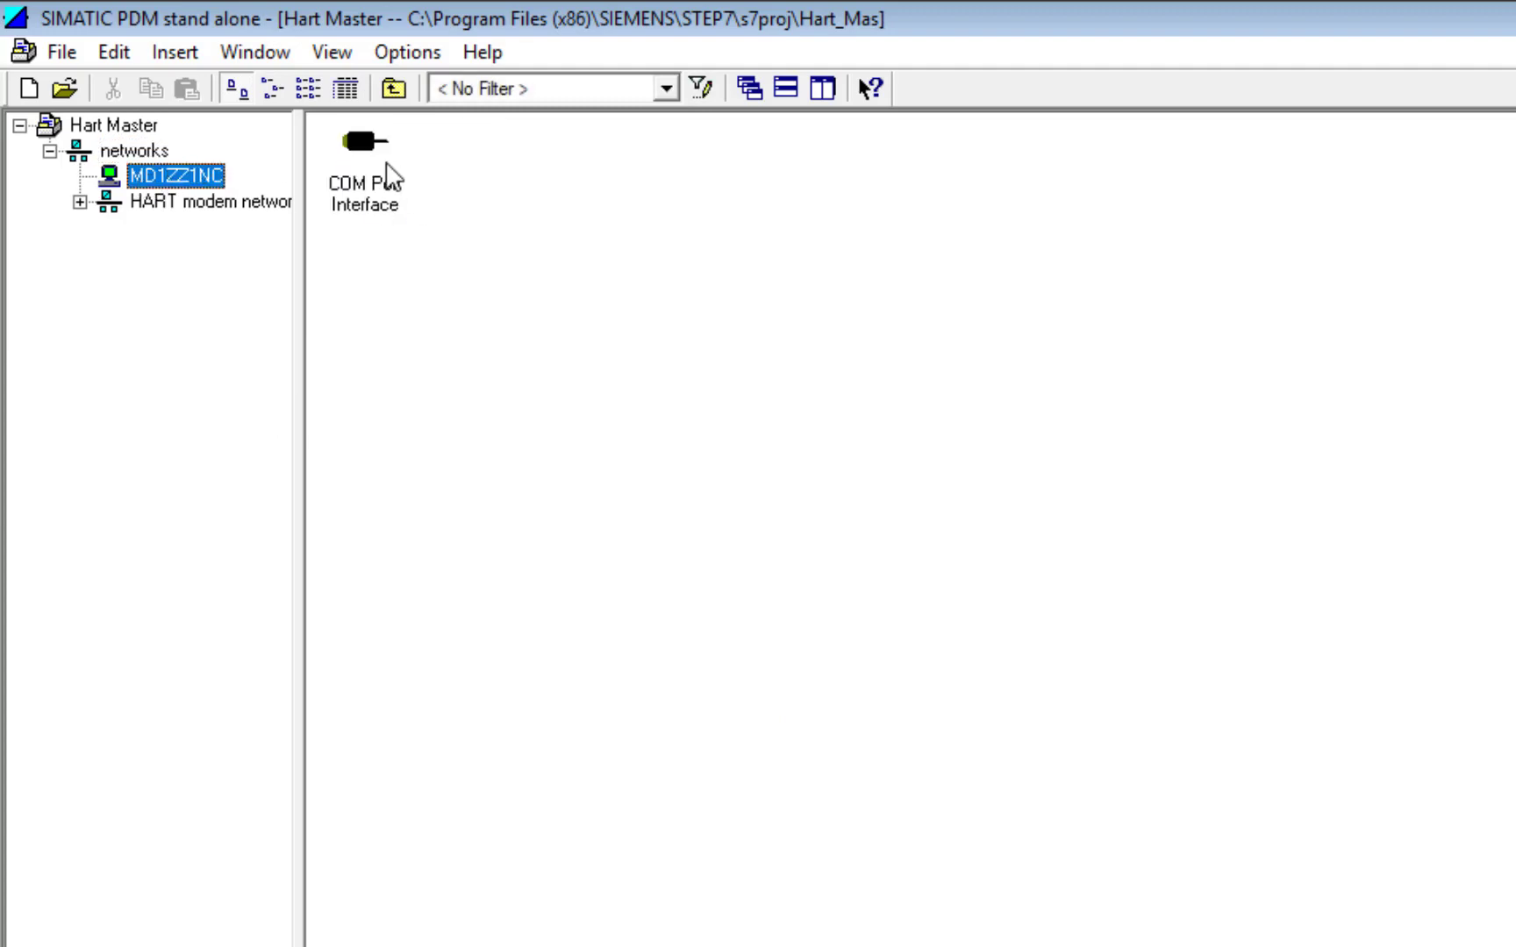
click(363, 171)
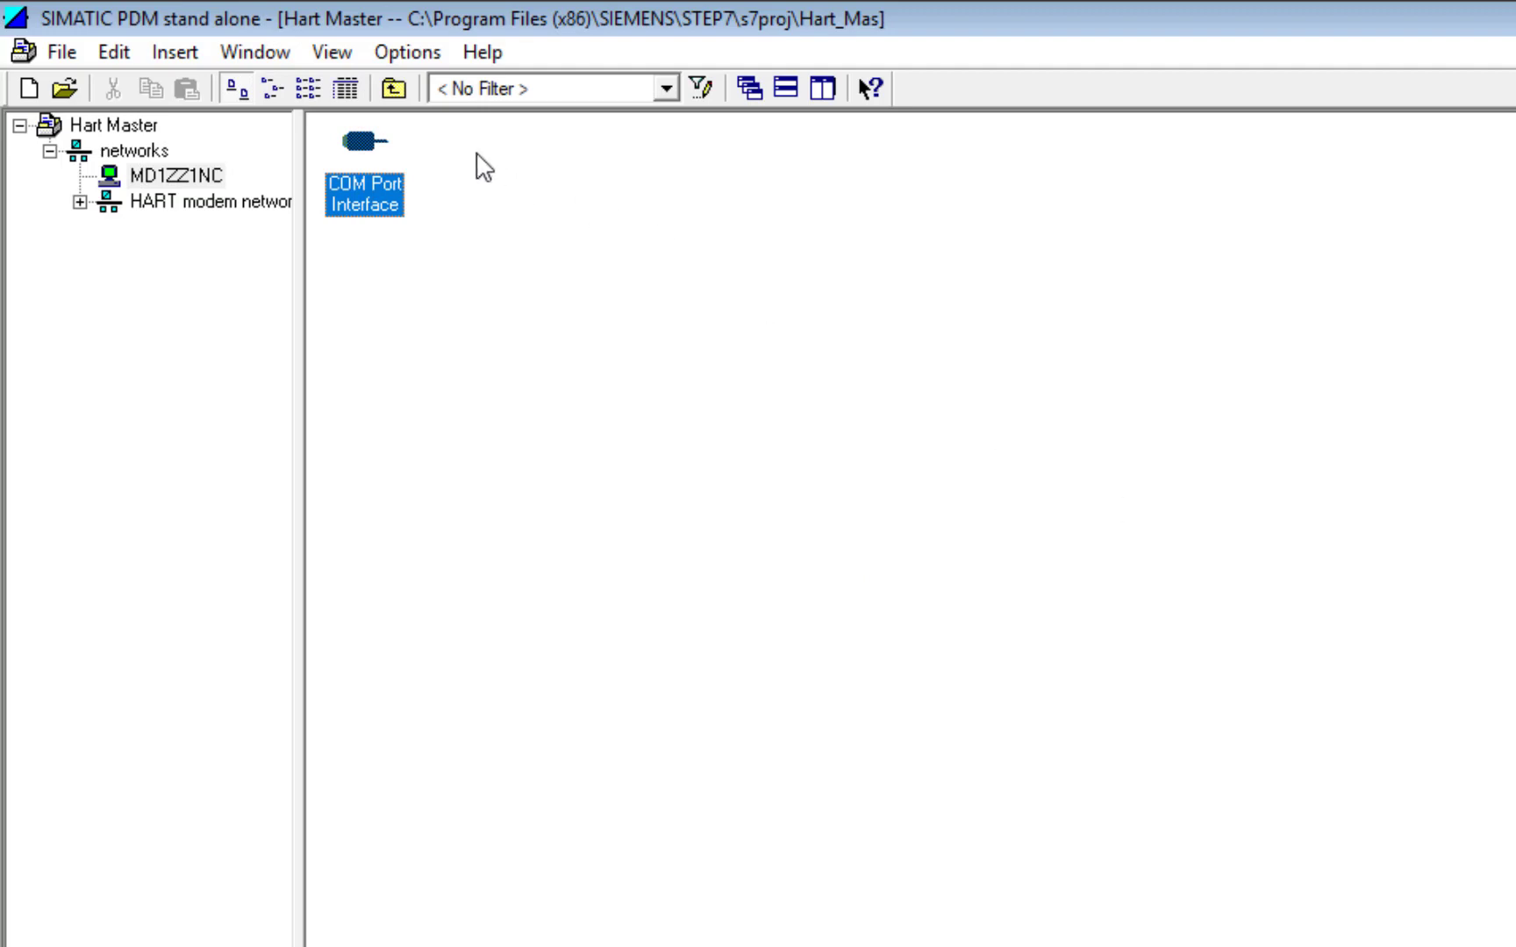
Step: Change the COM Port Interface's communication COM port from 1 to 3
right_click(359, 155)
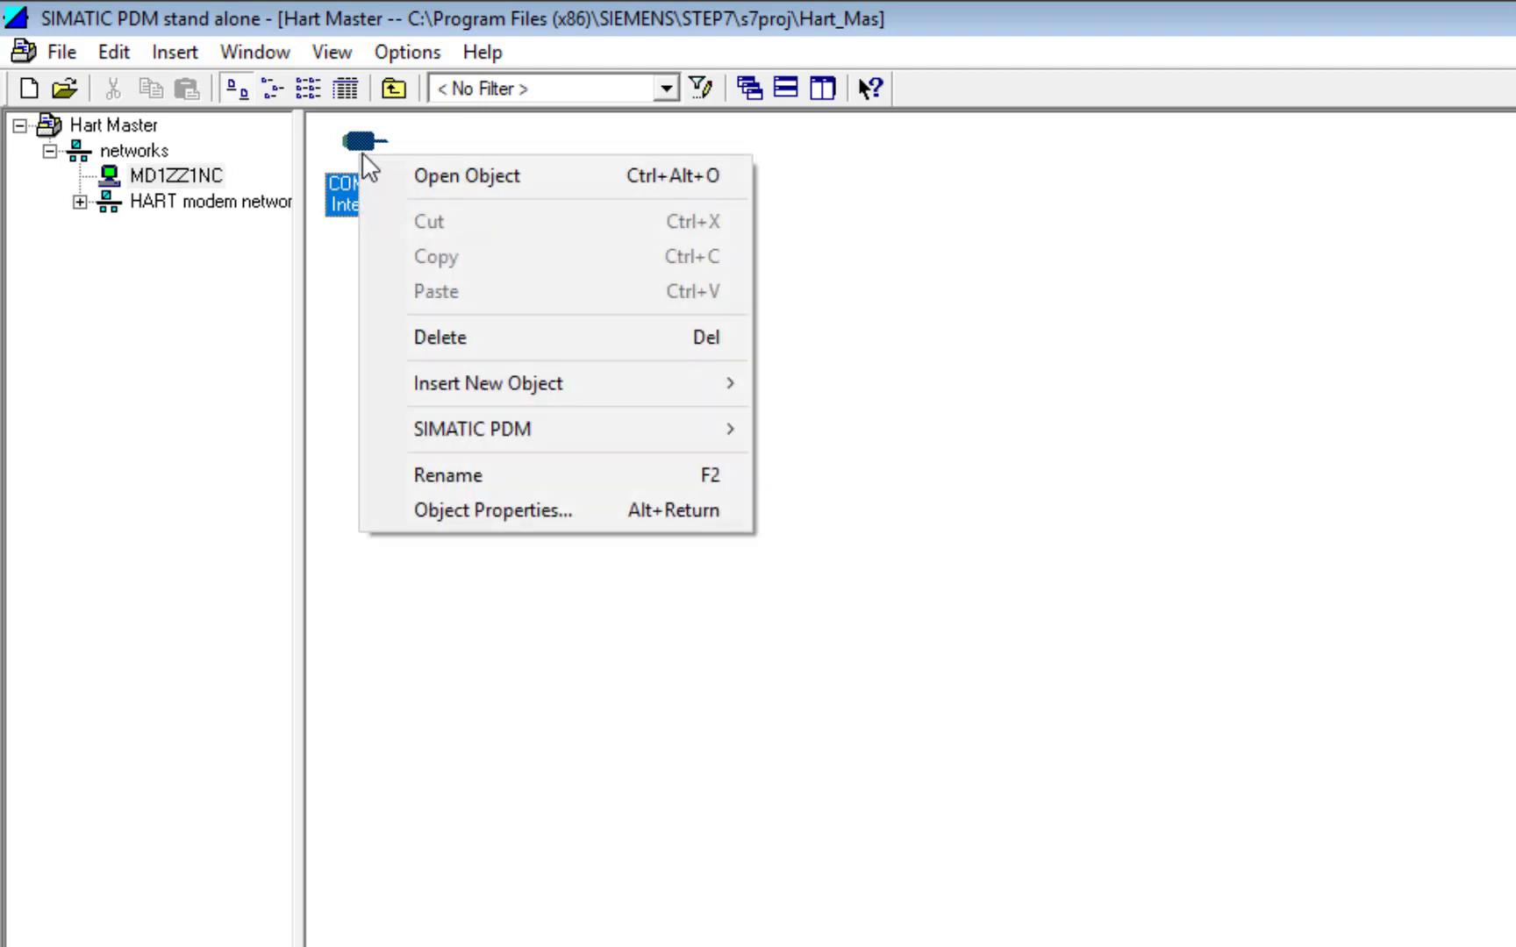
click(528, 513)
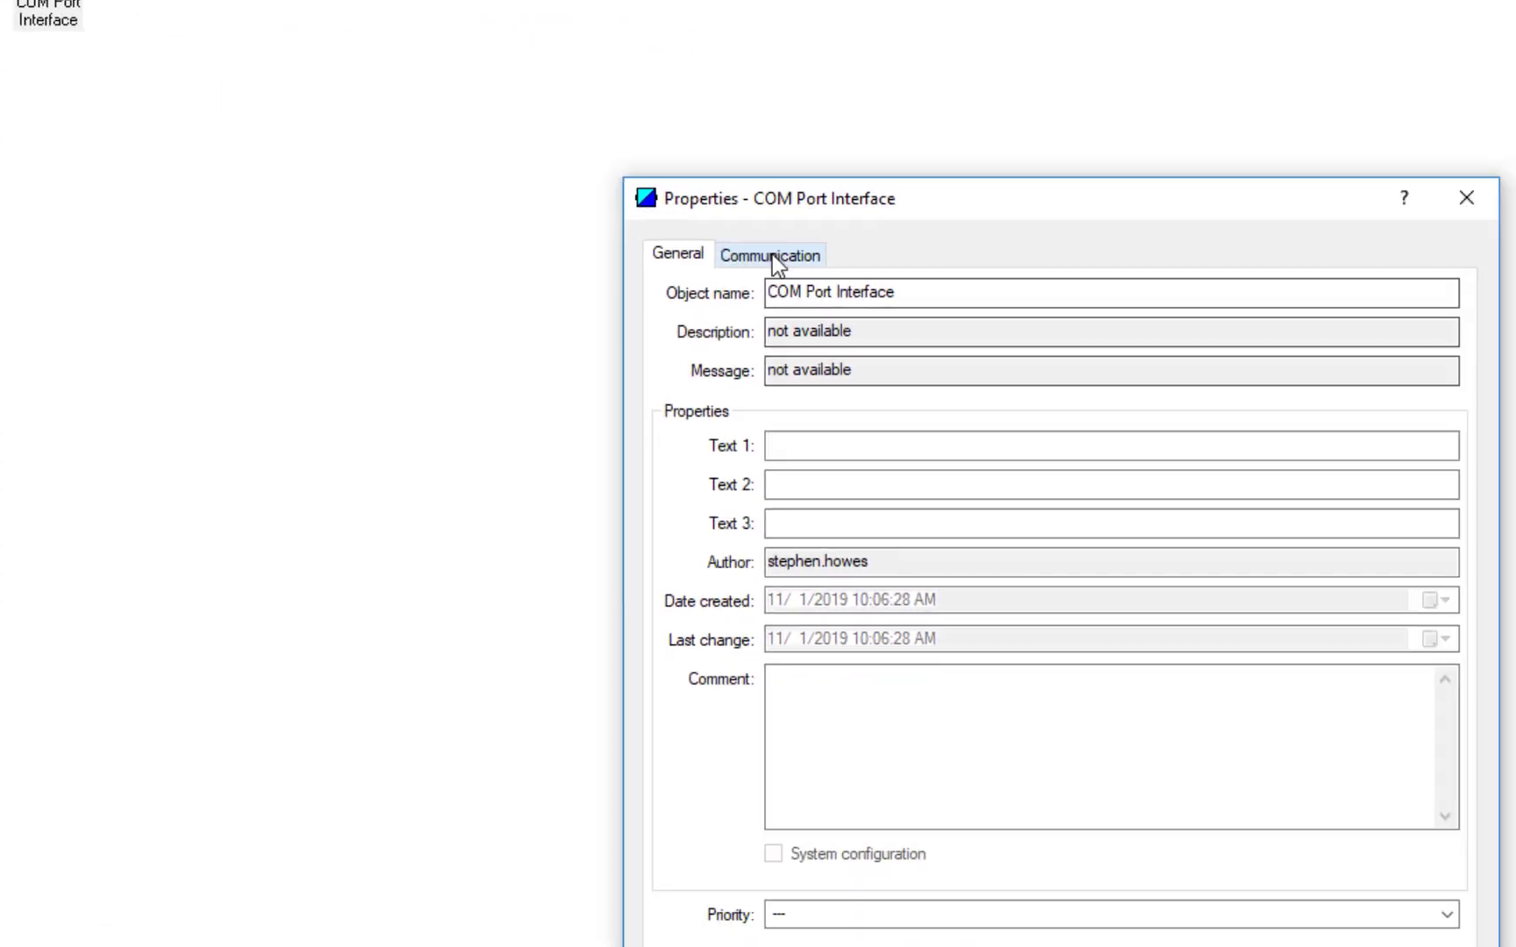
click(1188, 473)
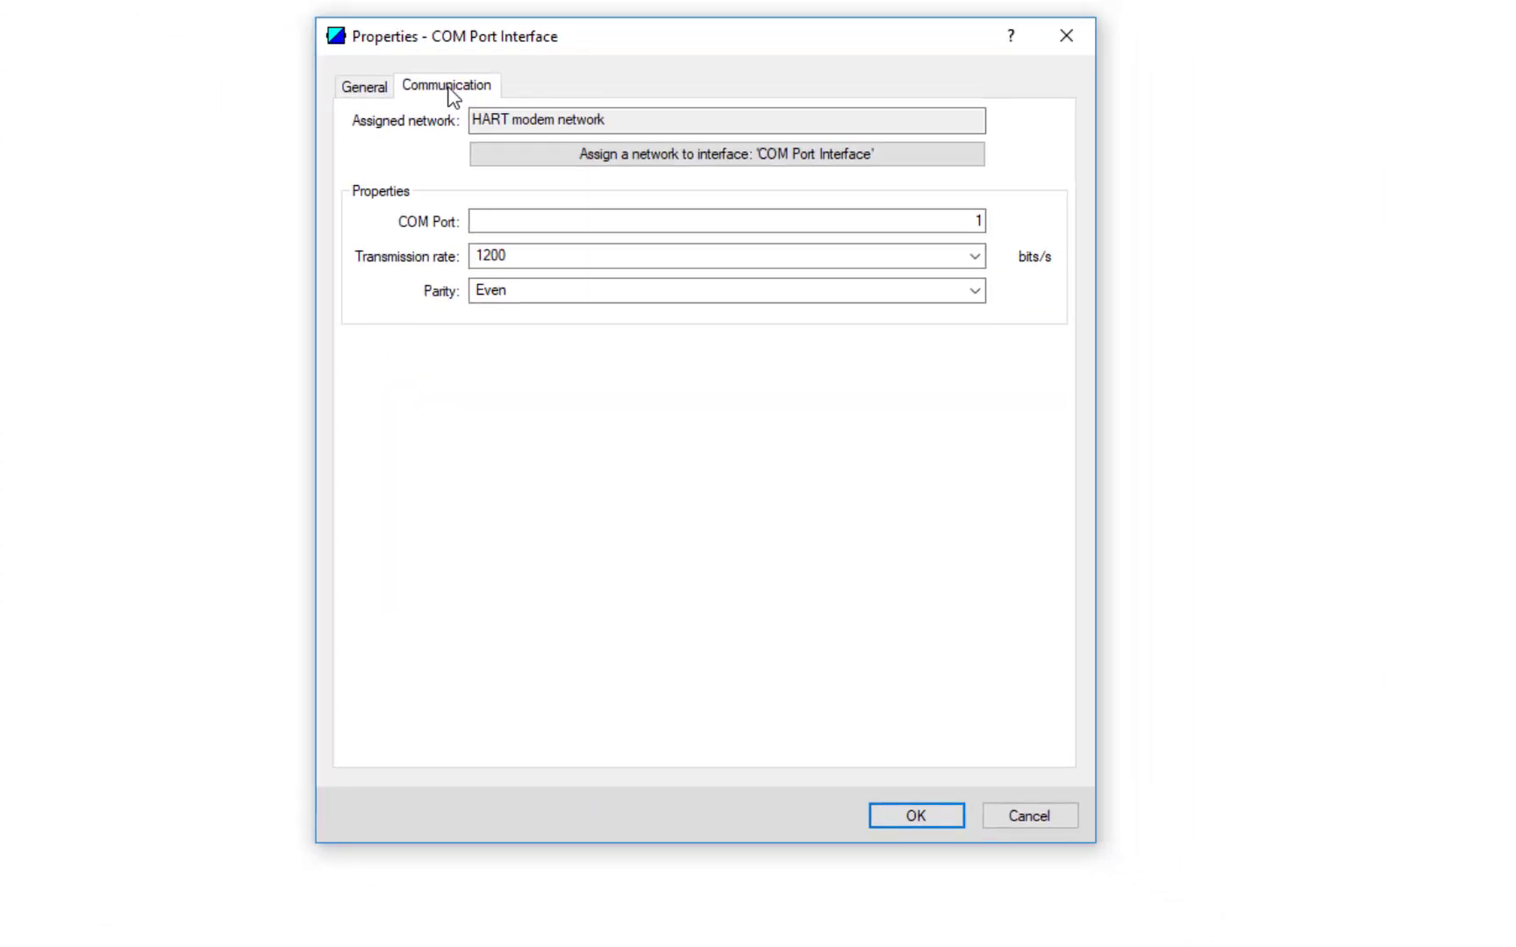
click(966, 221)
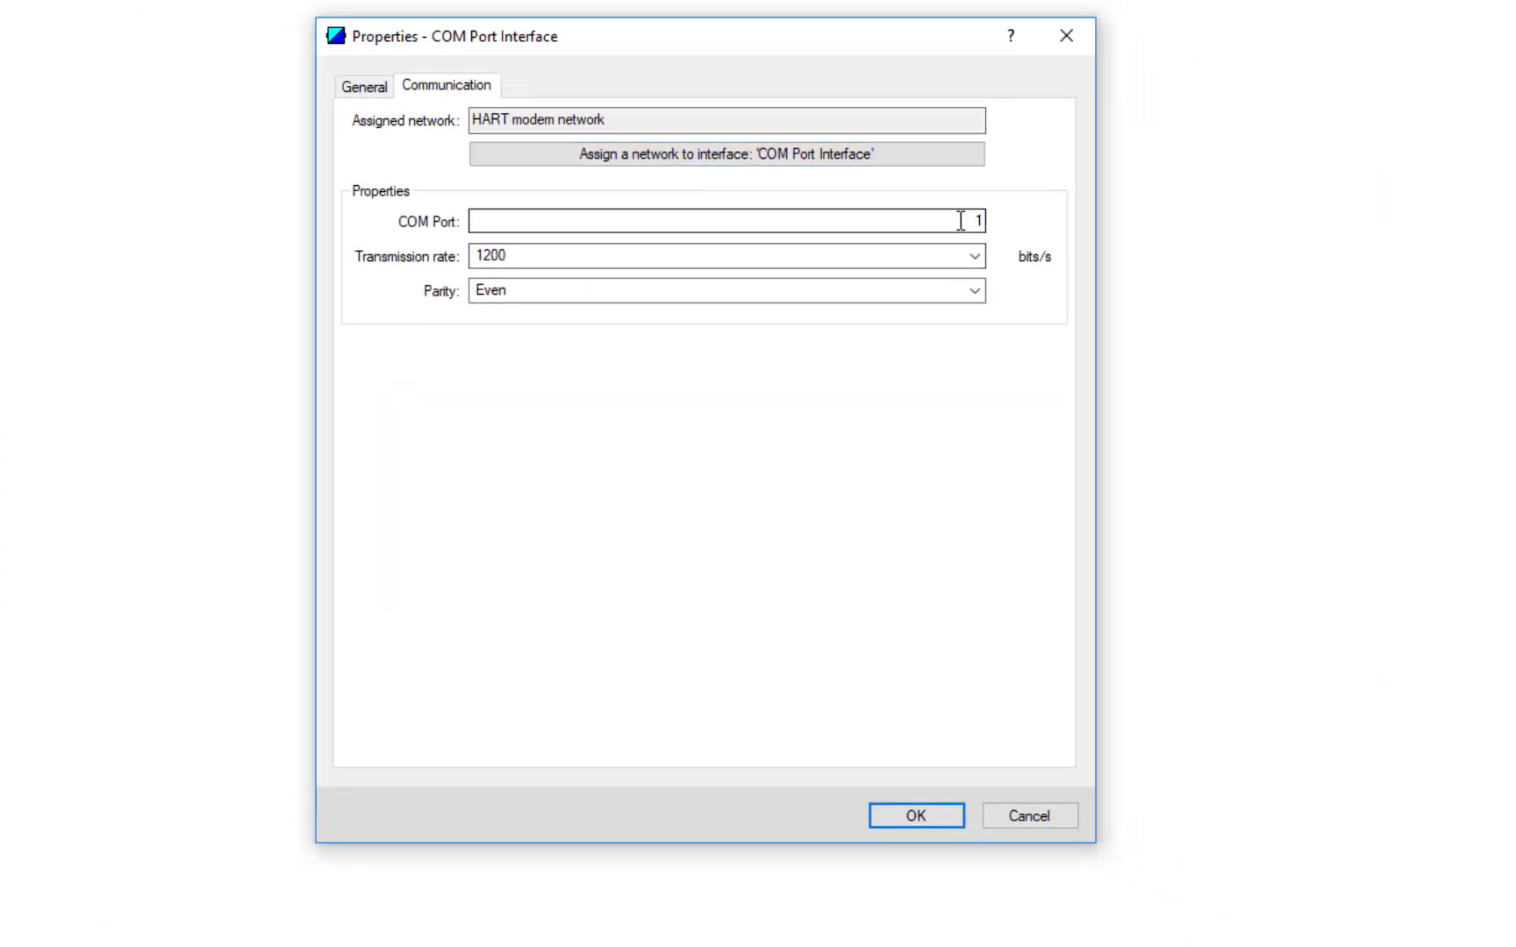
drag(966, 222, 1056, 242)
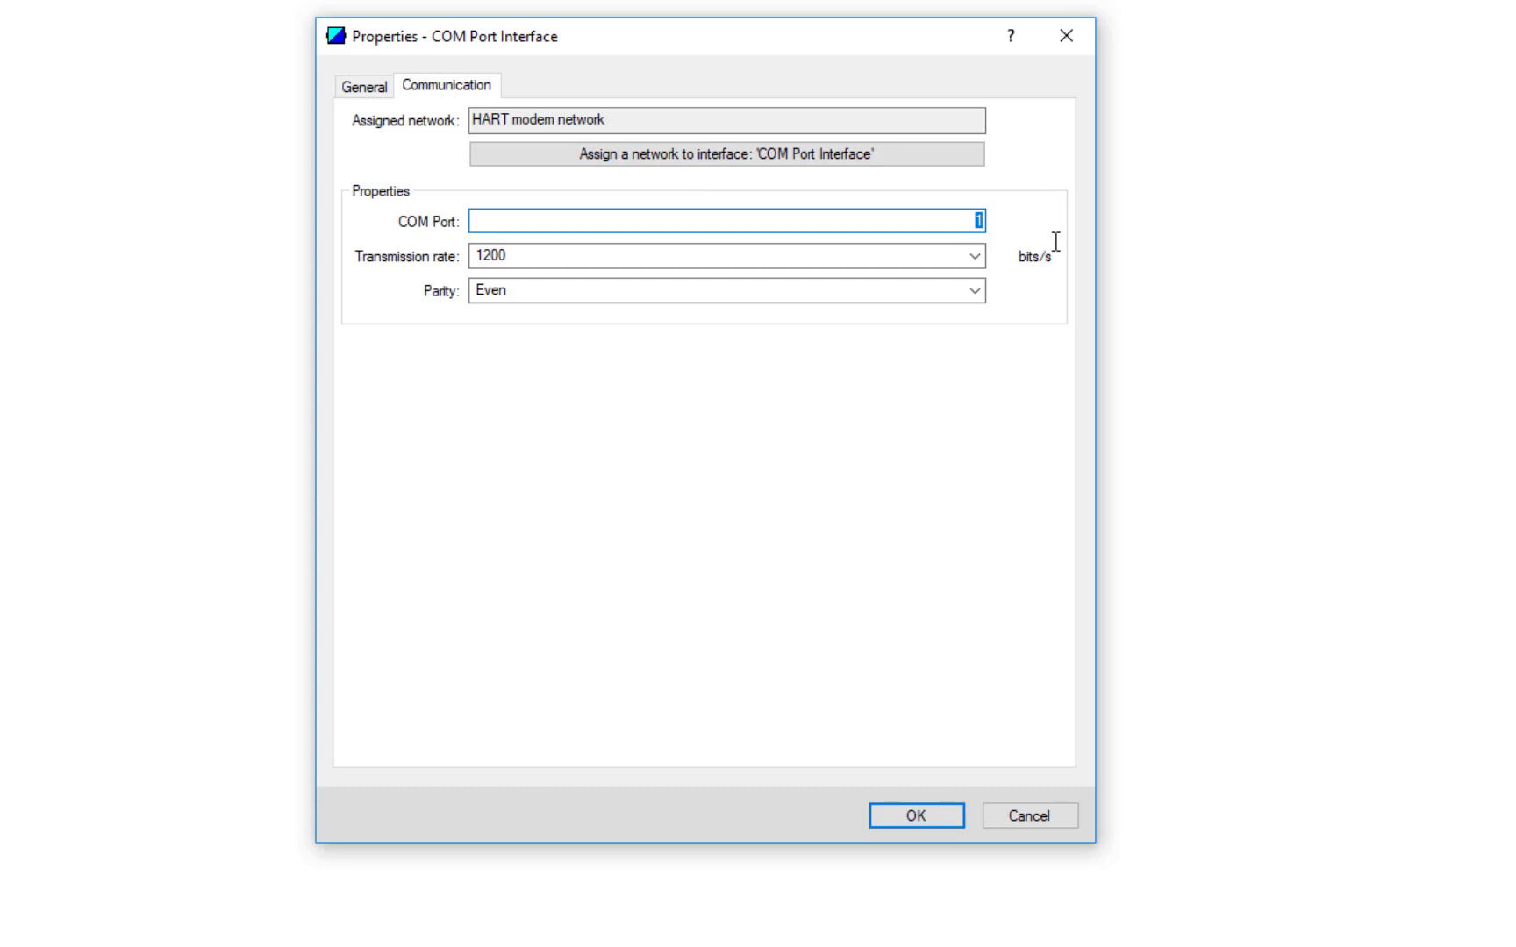
text(3)
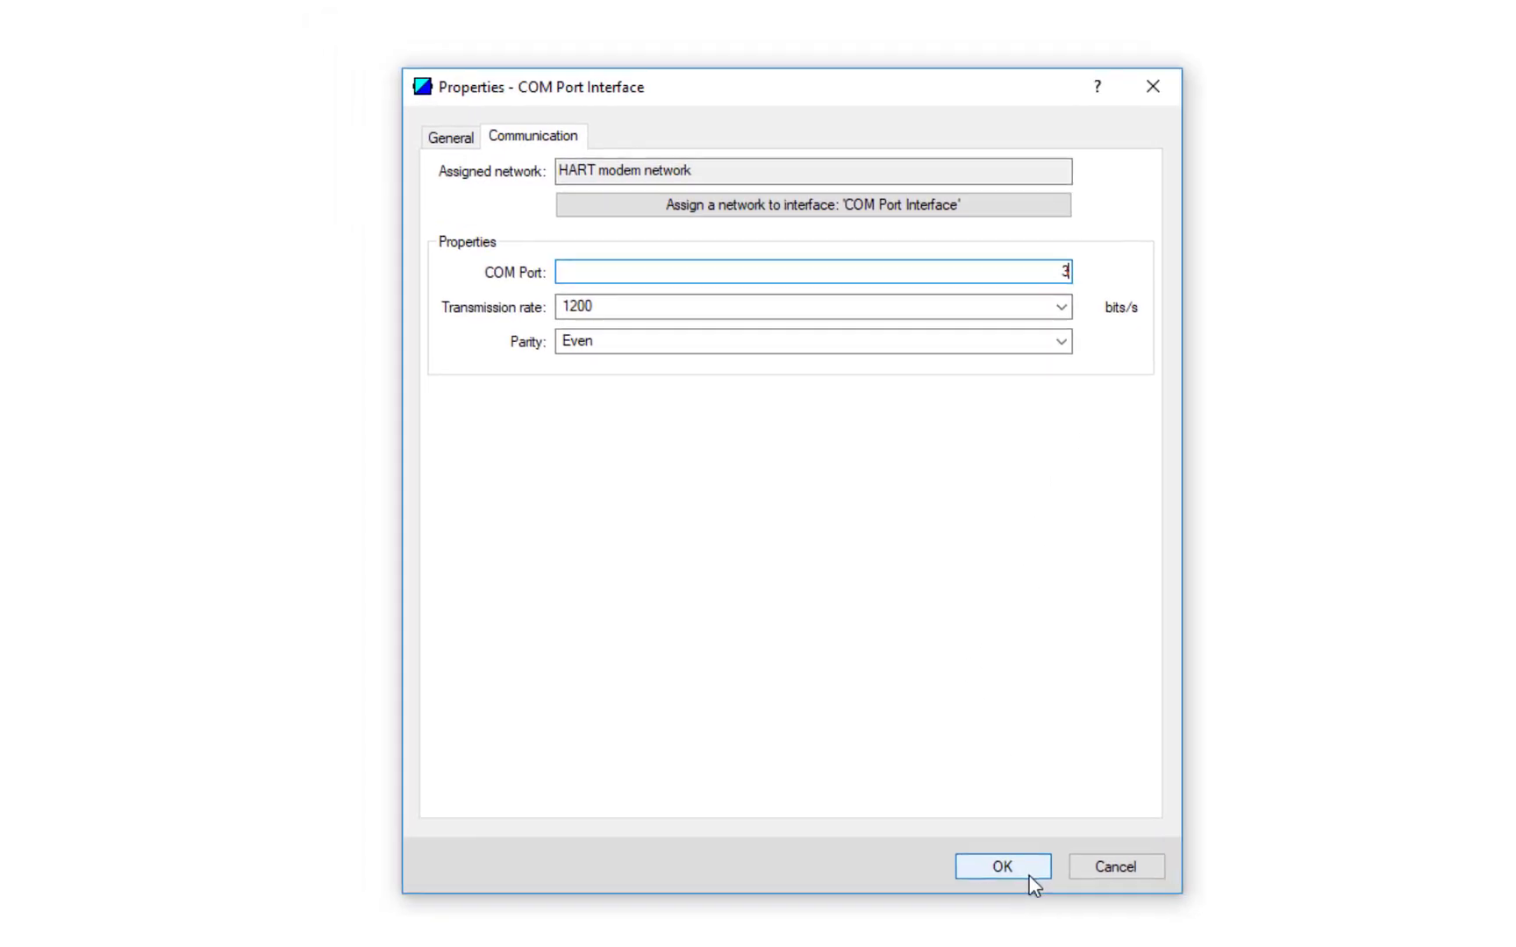
key(Return)
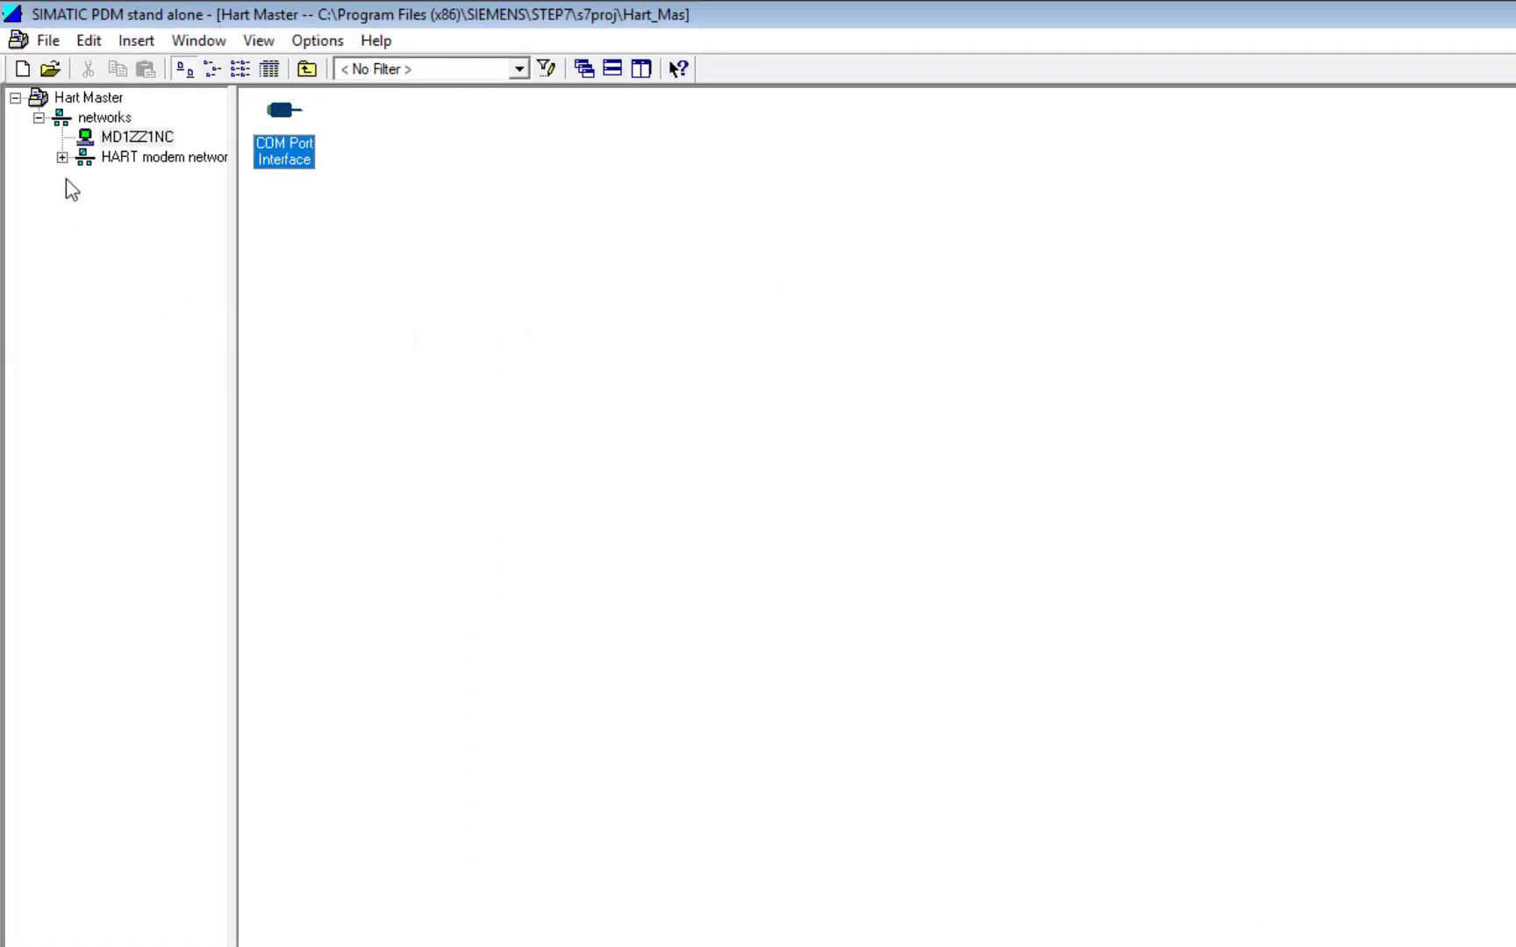
click(61, 158)
Step: Insert a new object into the HART modem network and open its Assign Device Type catalogue
click(92, 163)
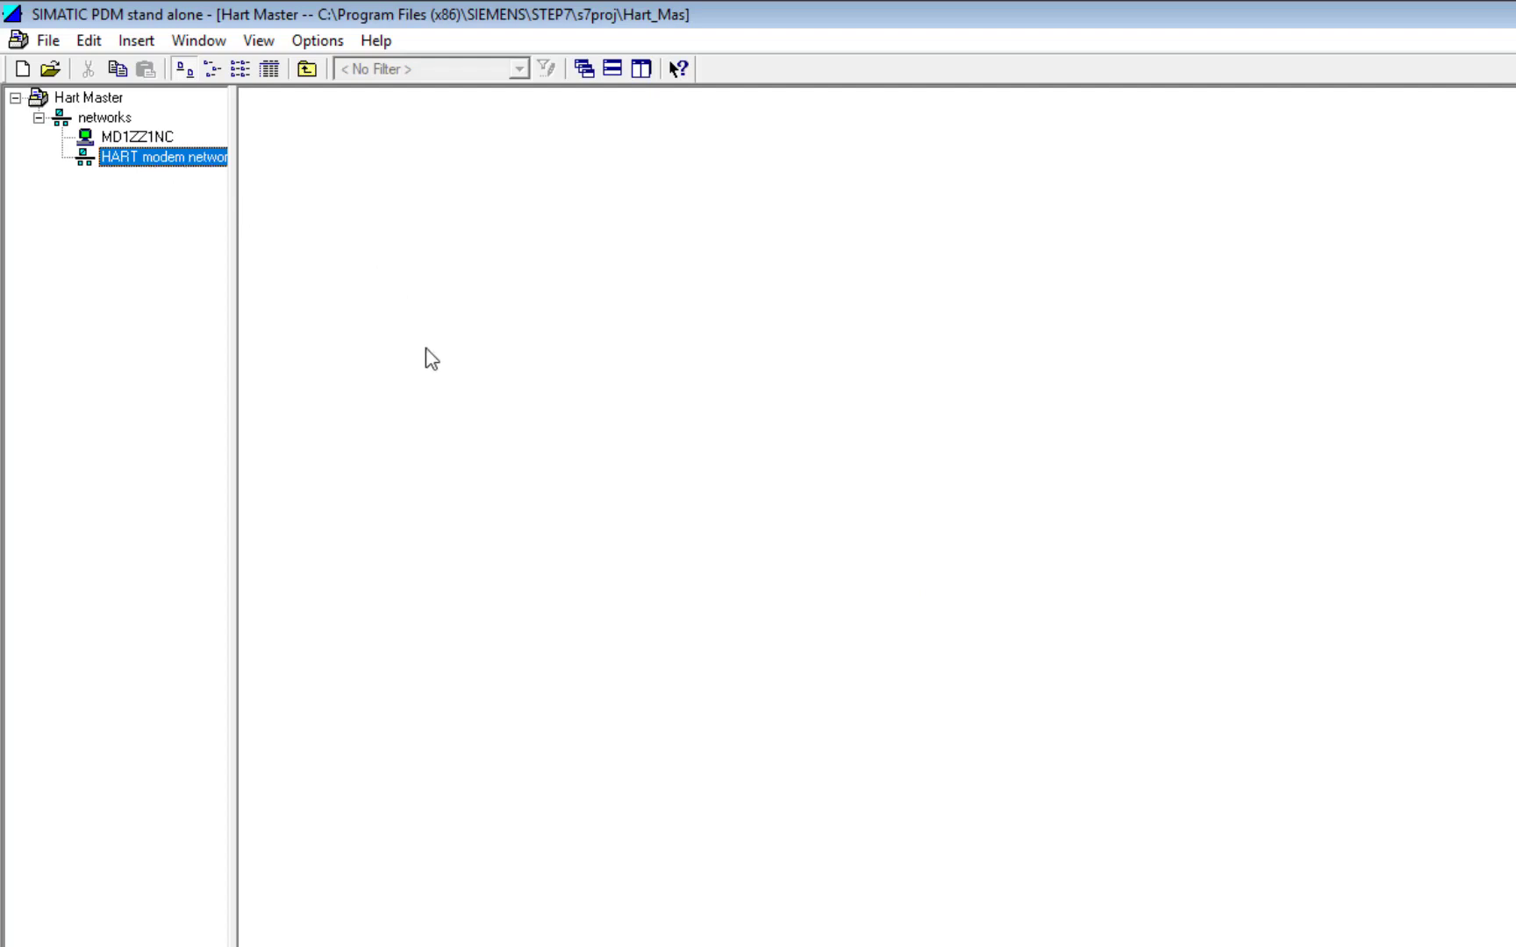
drag(230, 287, 320, 315)
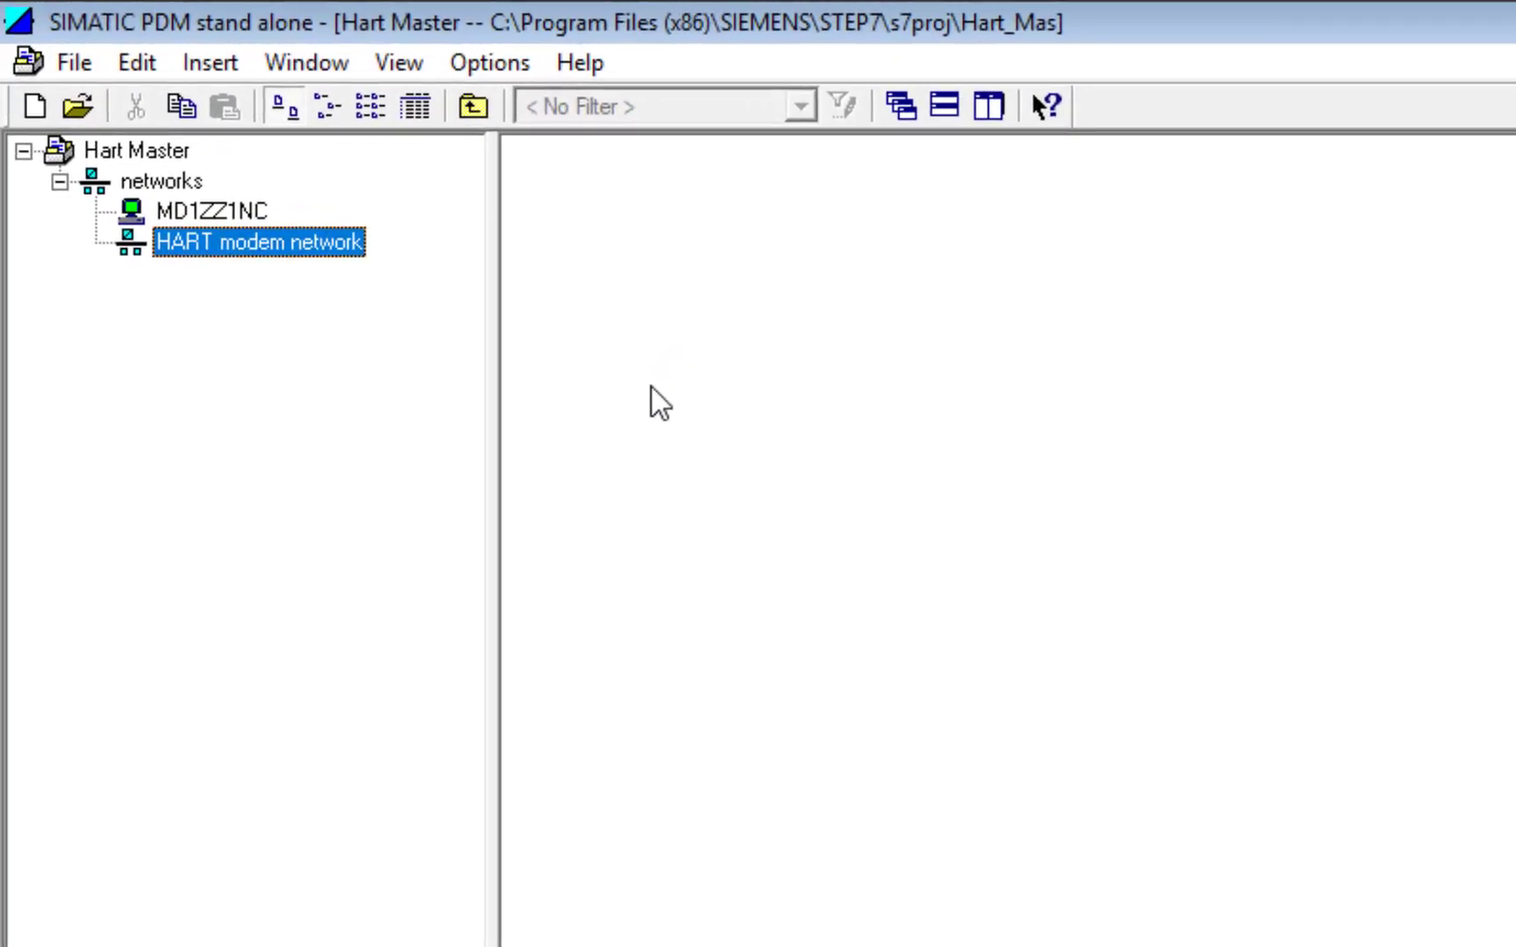
right_click(651, 386)
mouse_move(829, 667)
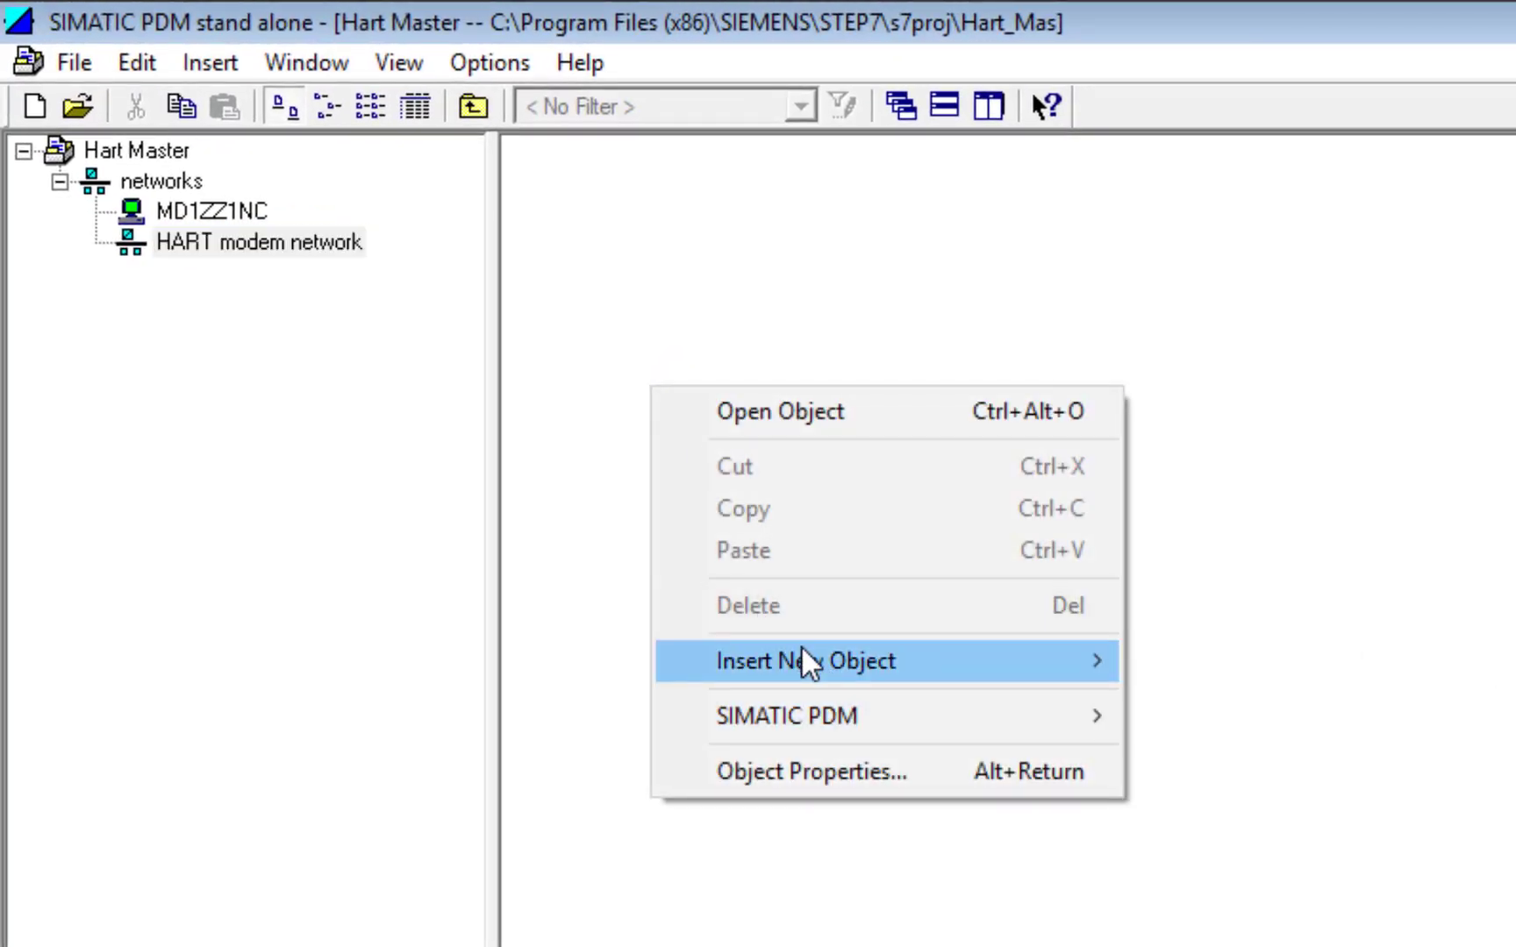
click(1184, 662)
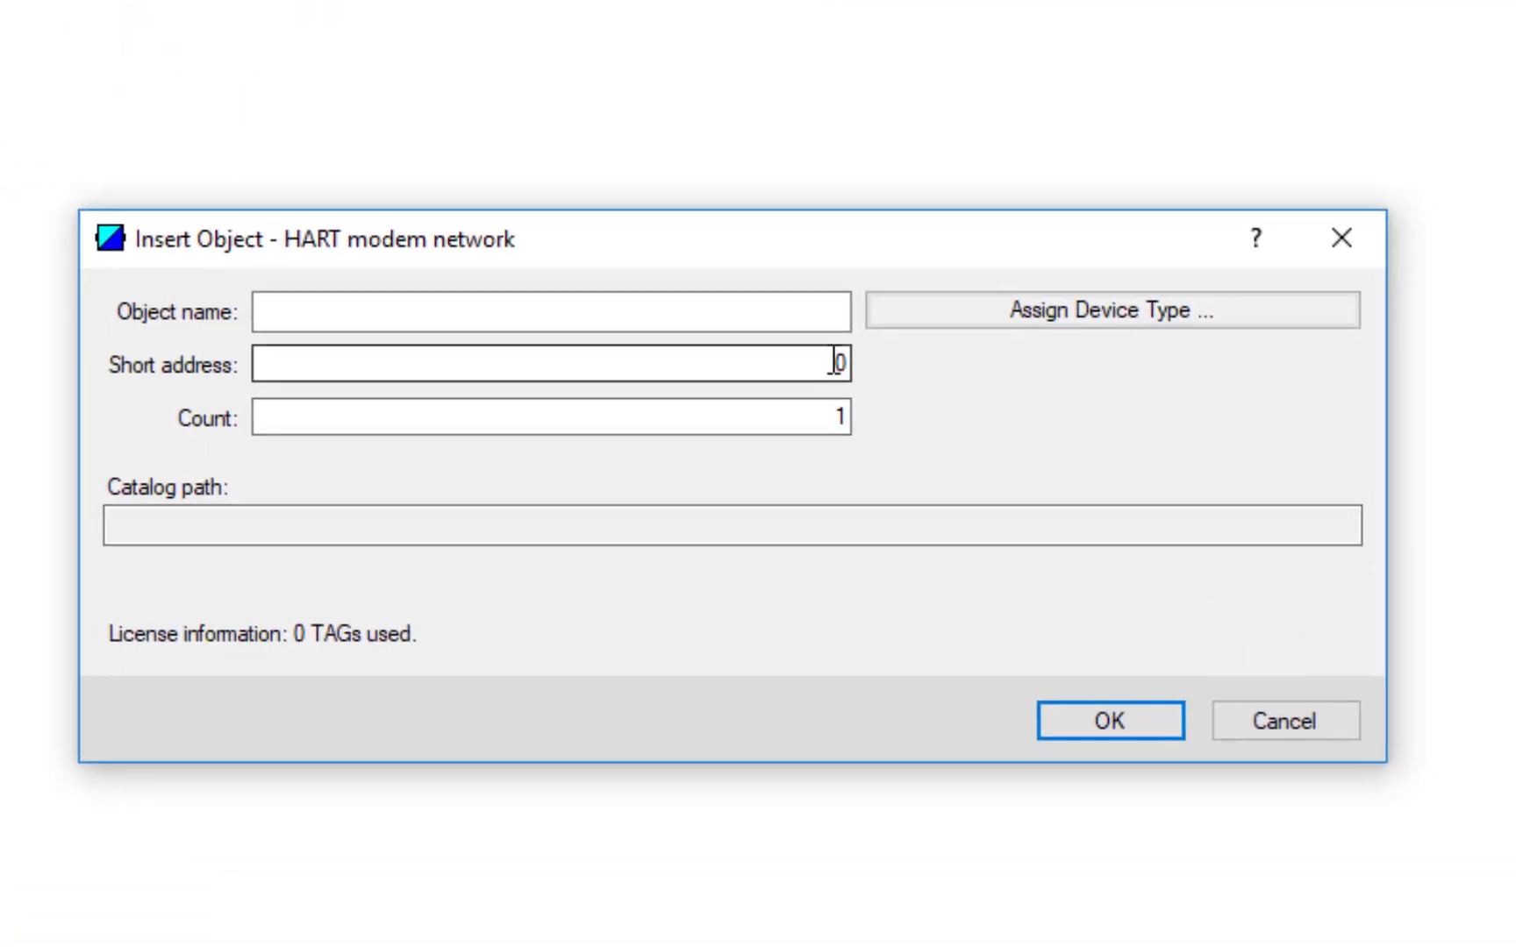
click(1050, 316)
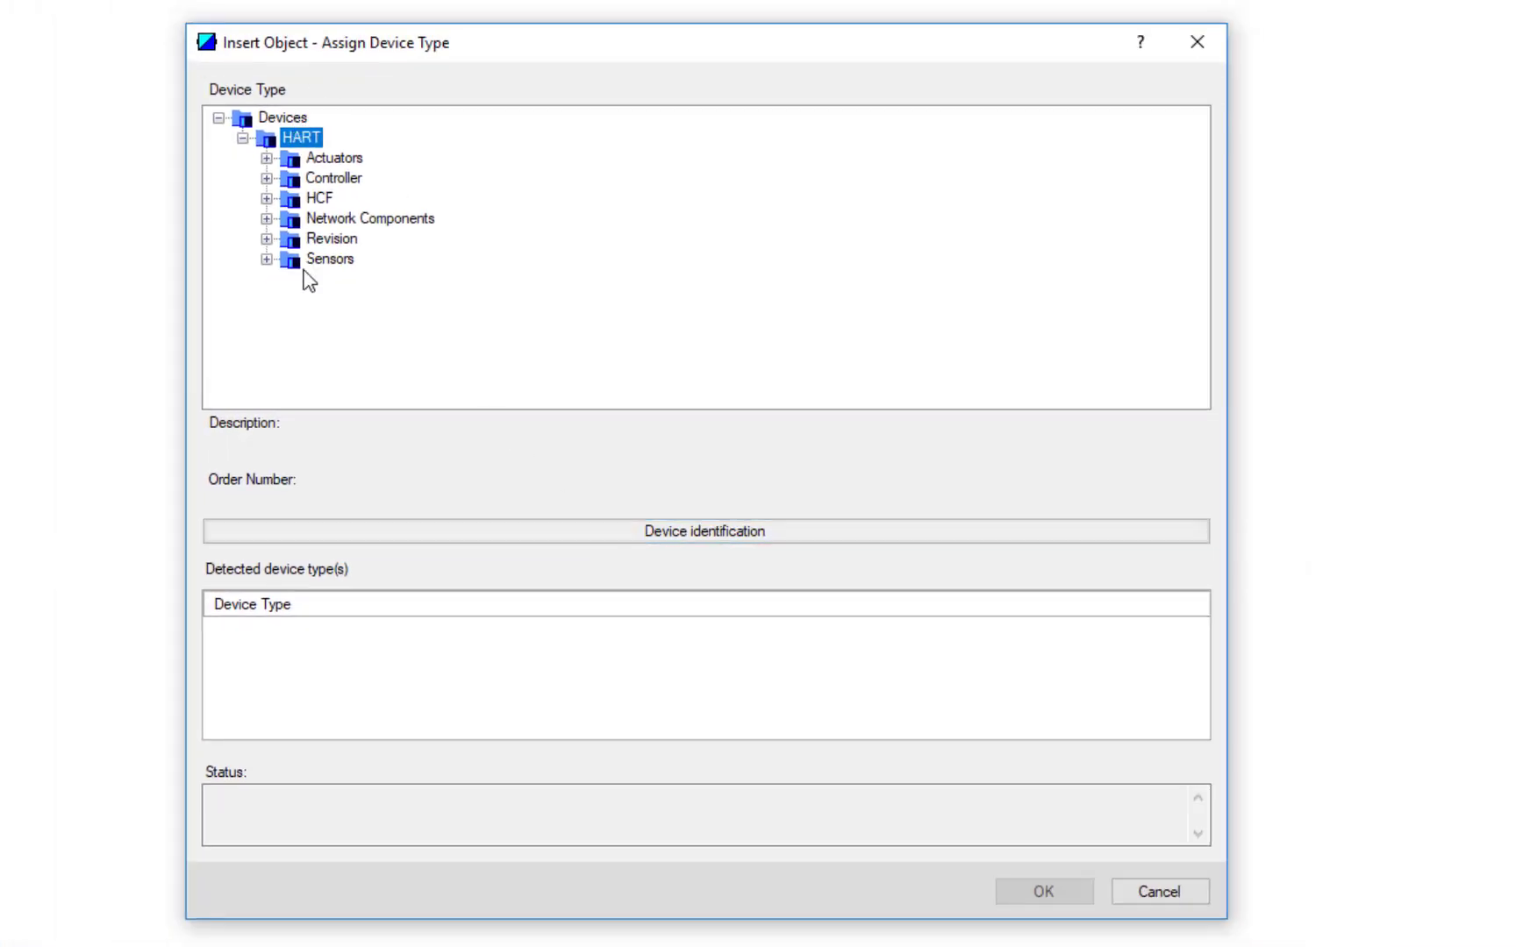
Step: Auto-identify the connected device under Sensors and add it as Sitrans Probe LU240 Device Rev 1
click(267, 259)
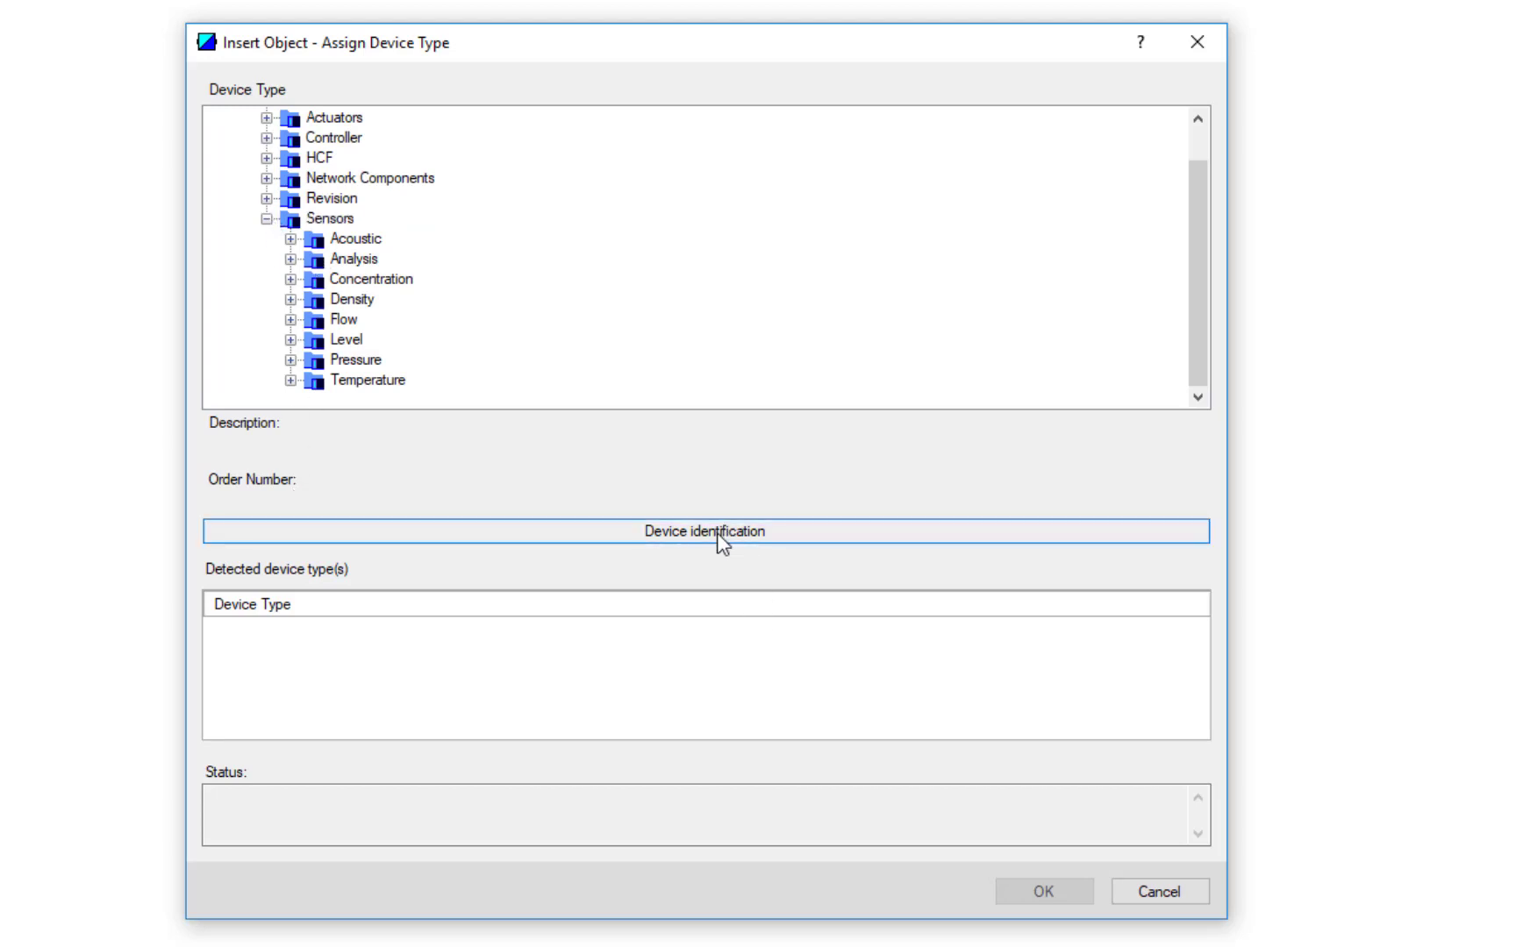
click(633, 544)
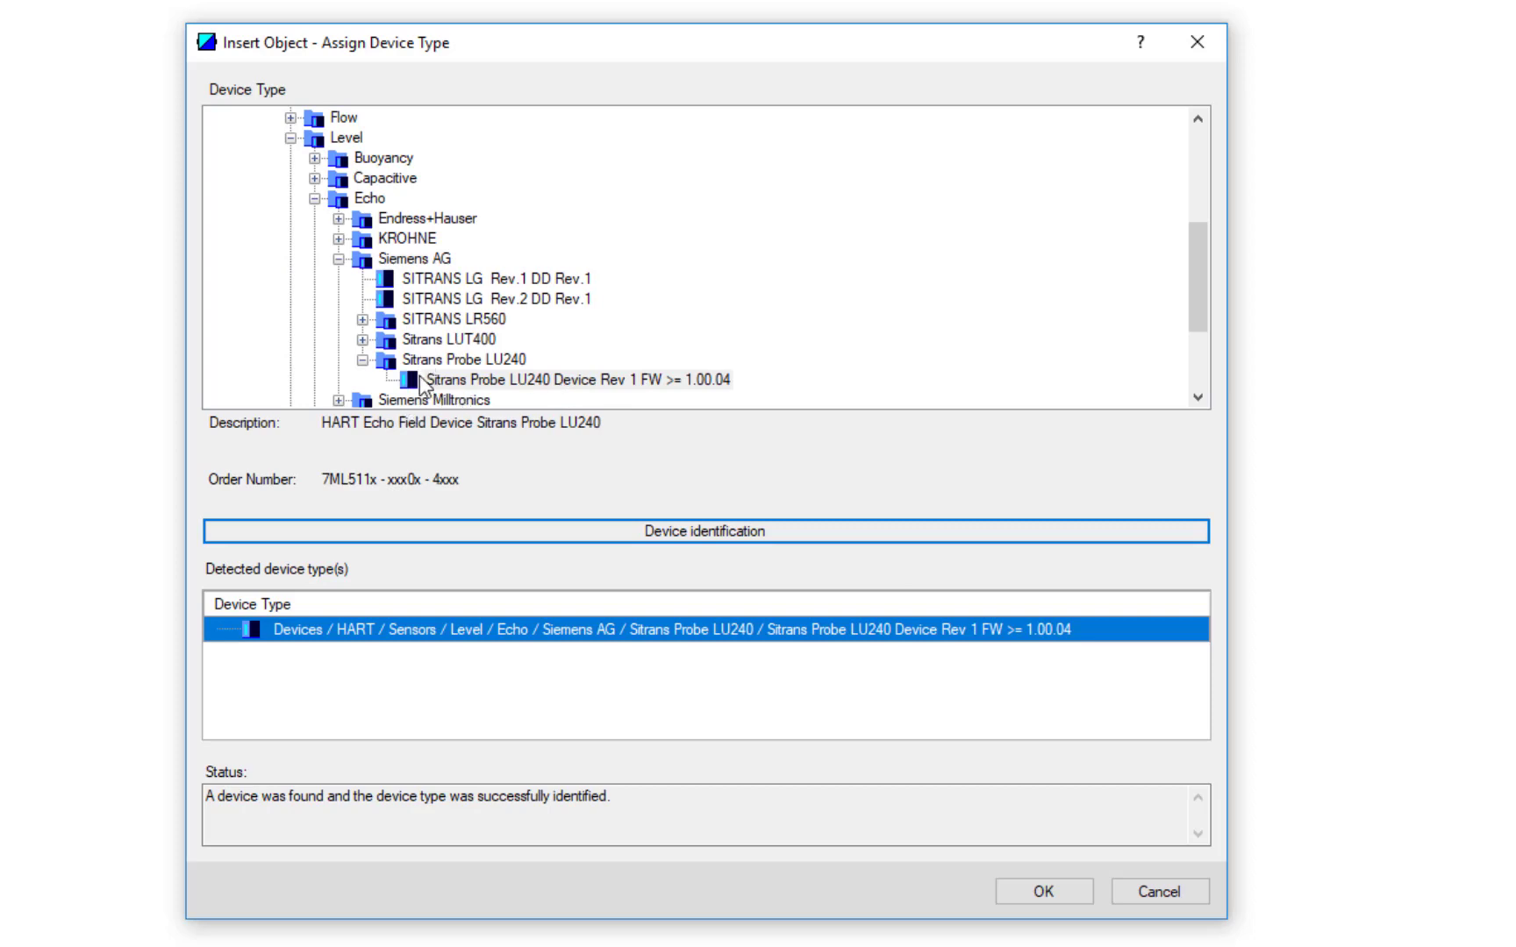
click(656, 380)
click(1056, 899)
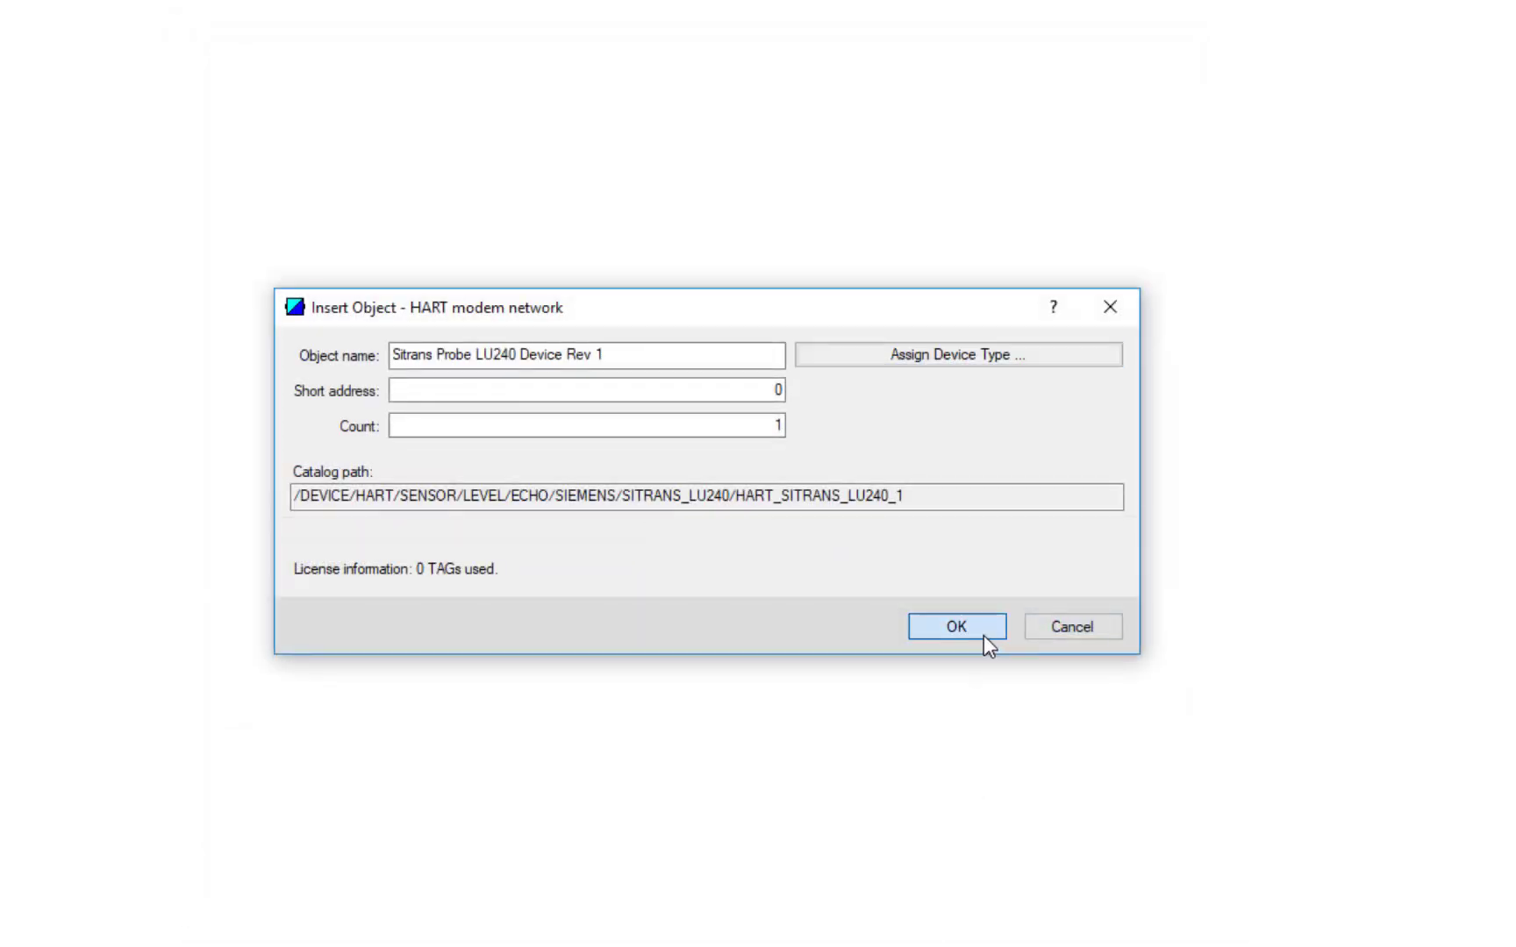
click(983, 636)
Step: Run Update Diagnostics on the Sitrans Probe LU240 and close it once finished
double_click(101, 214)
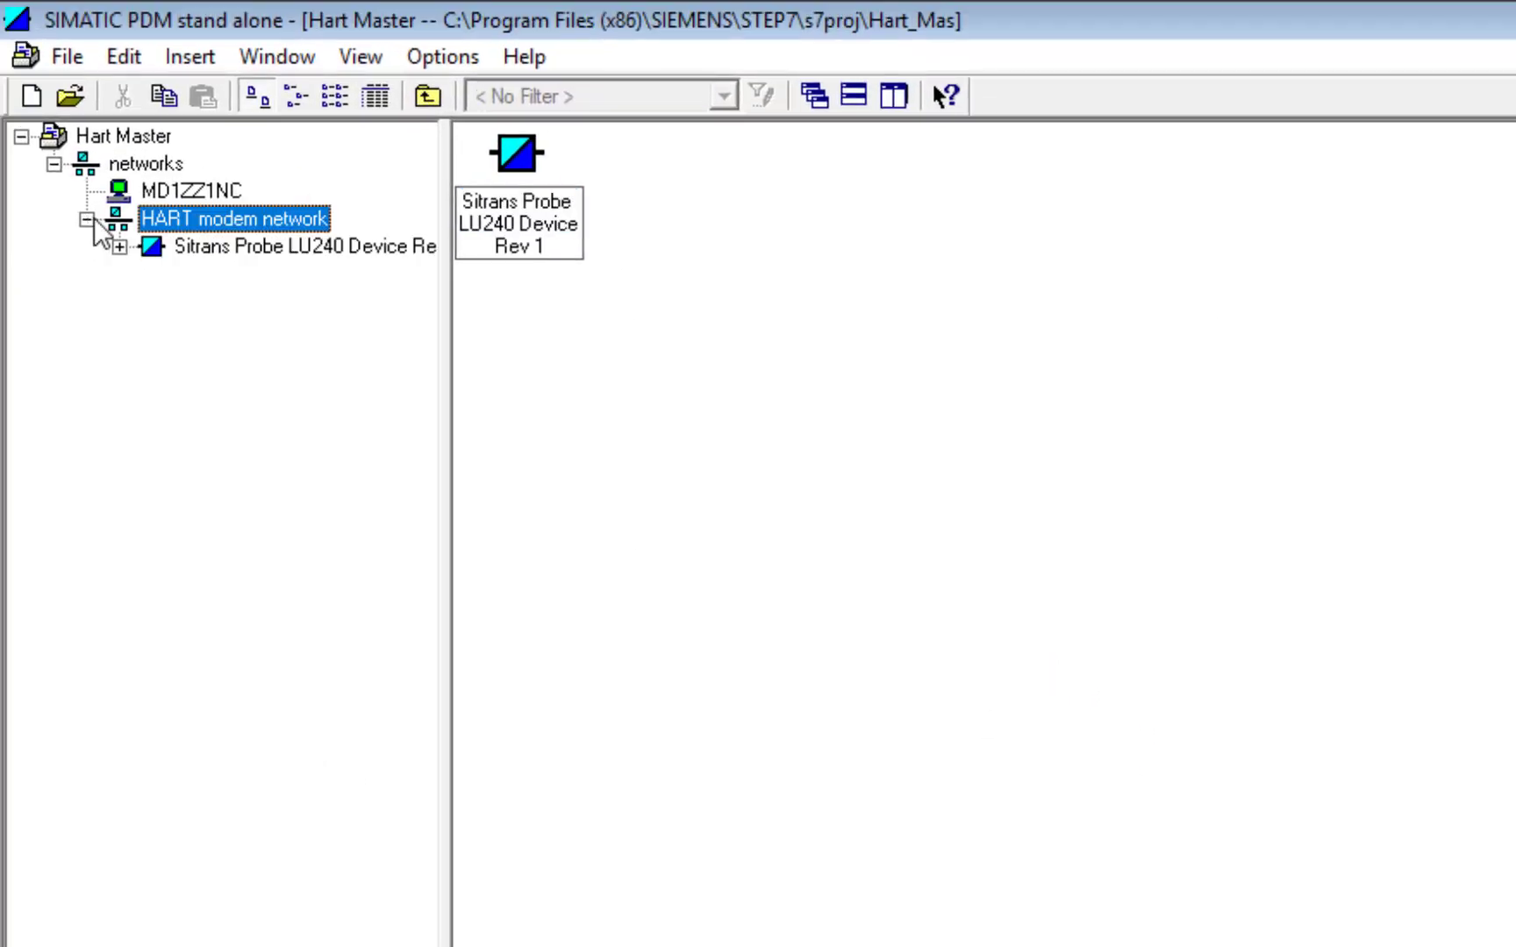
click(201, 254)
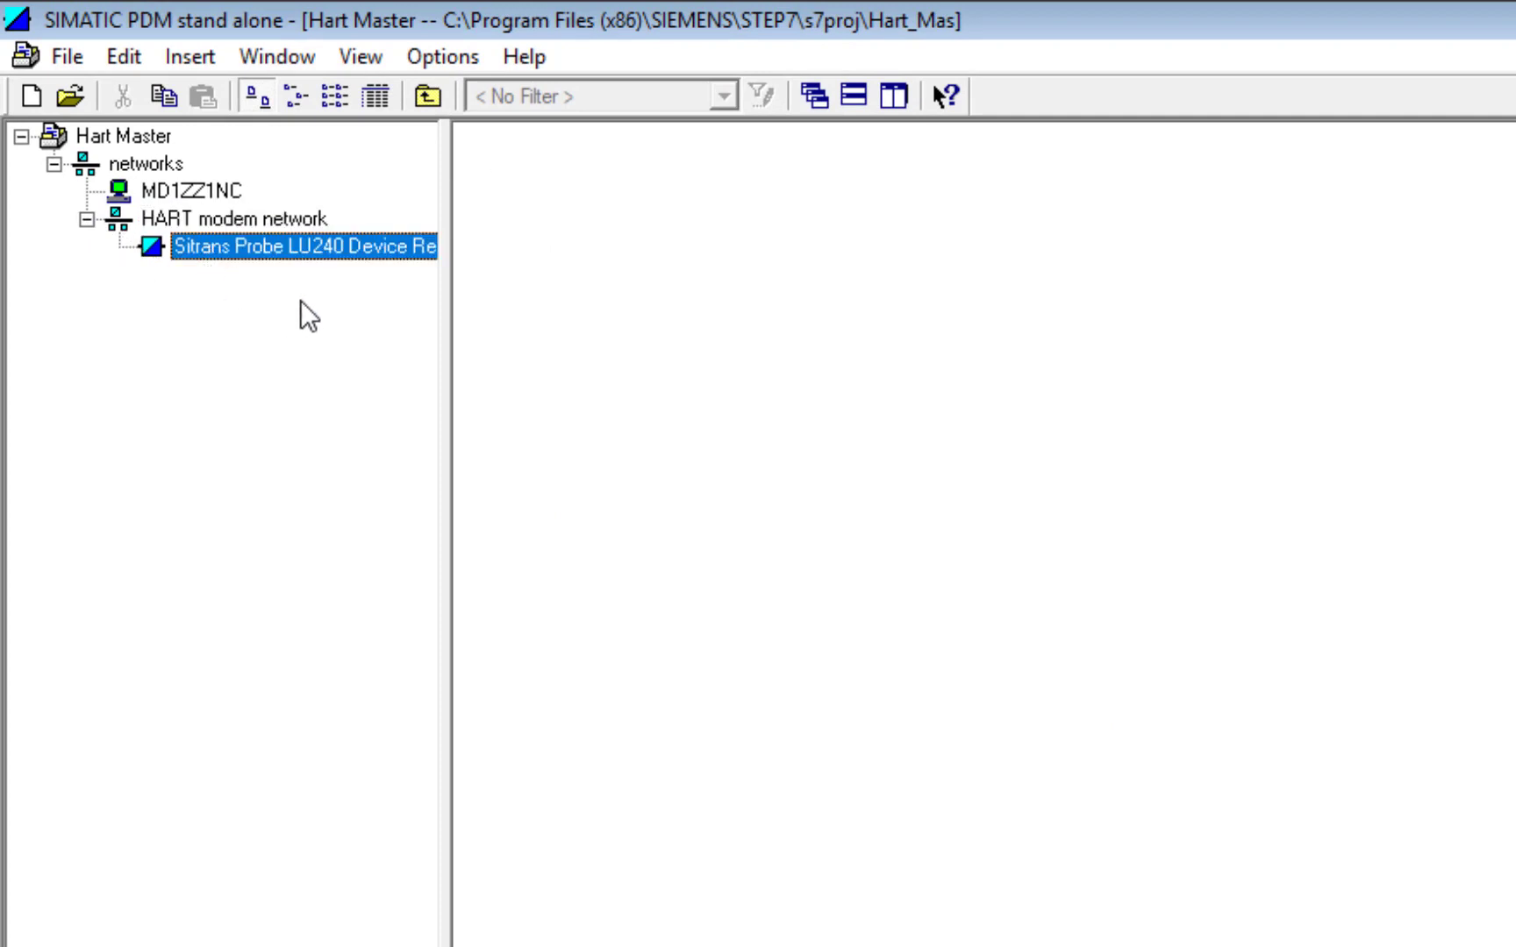
right_click(369, 250)
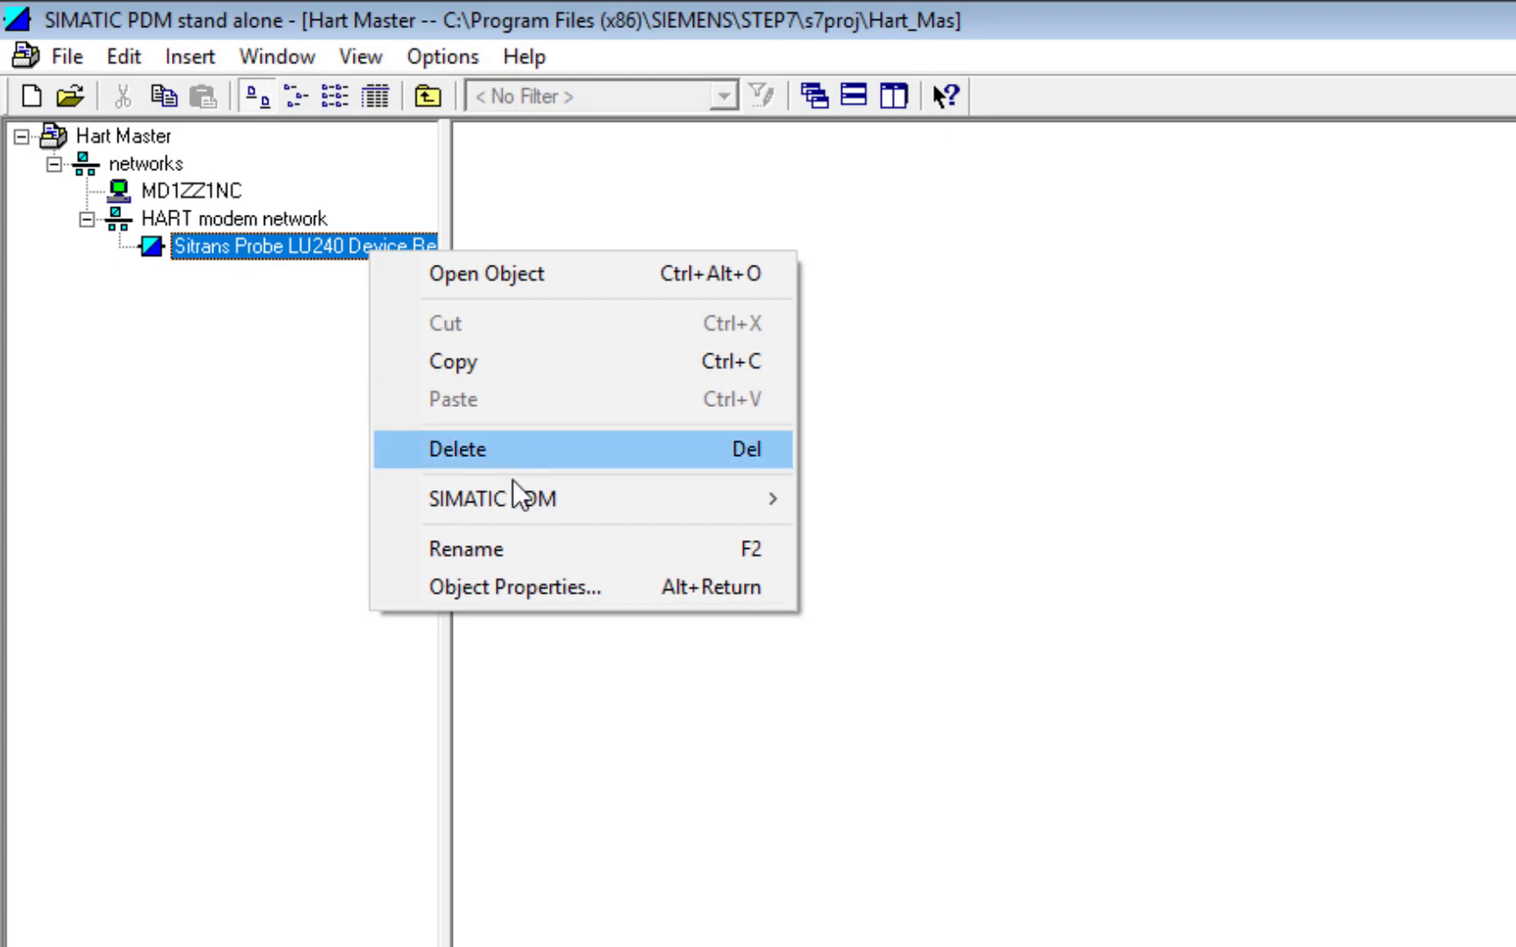
mouse_move(531, 499)
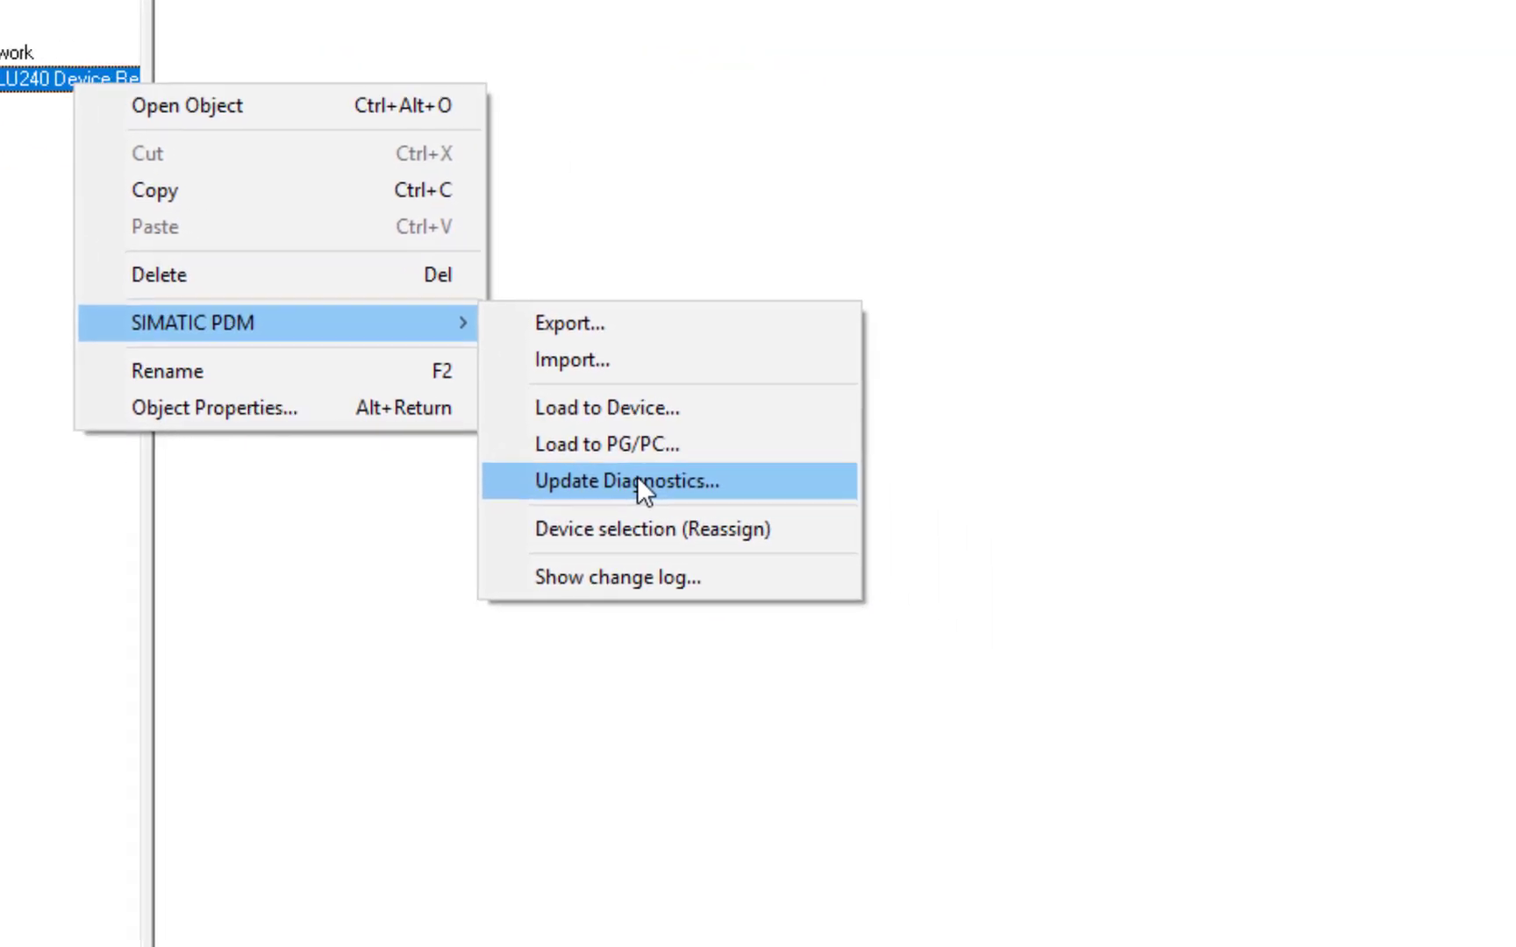
click(639, 481)
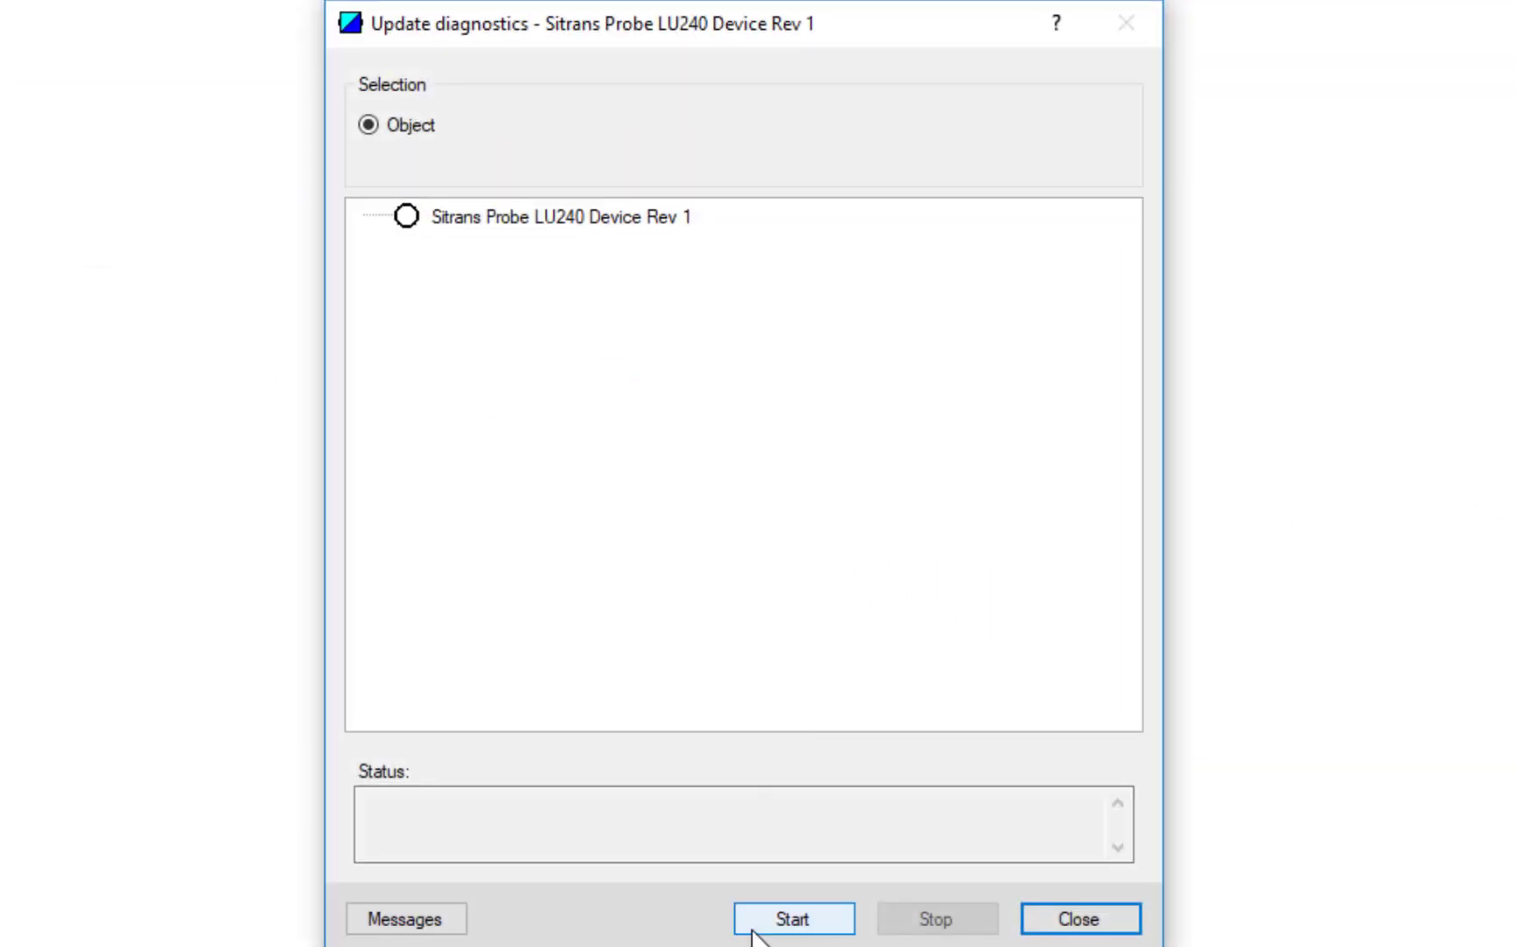
click(754, 928)
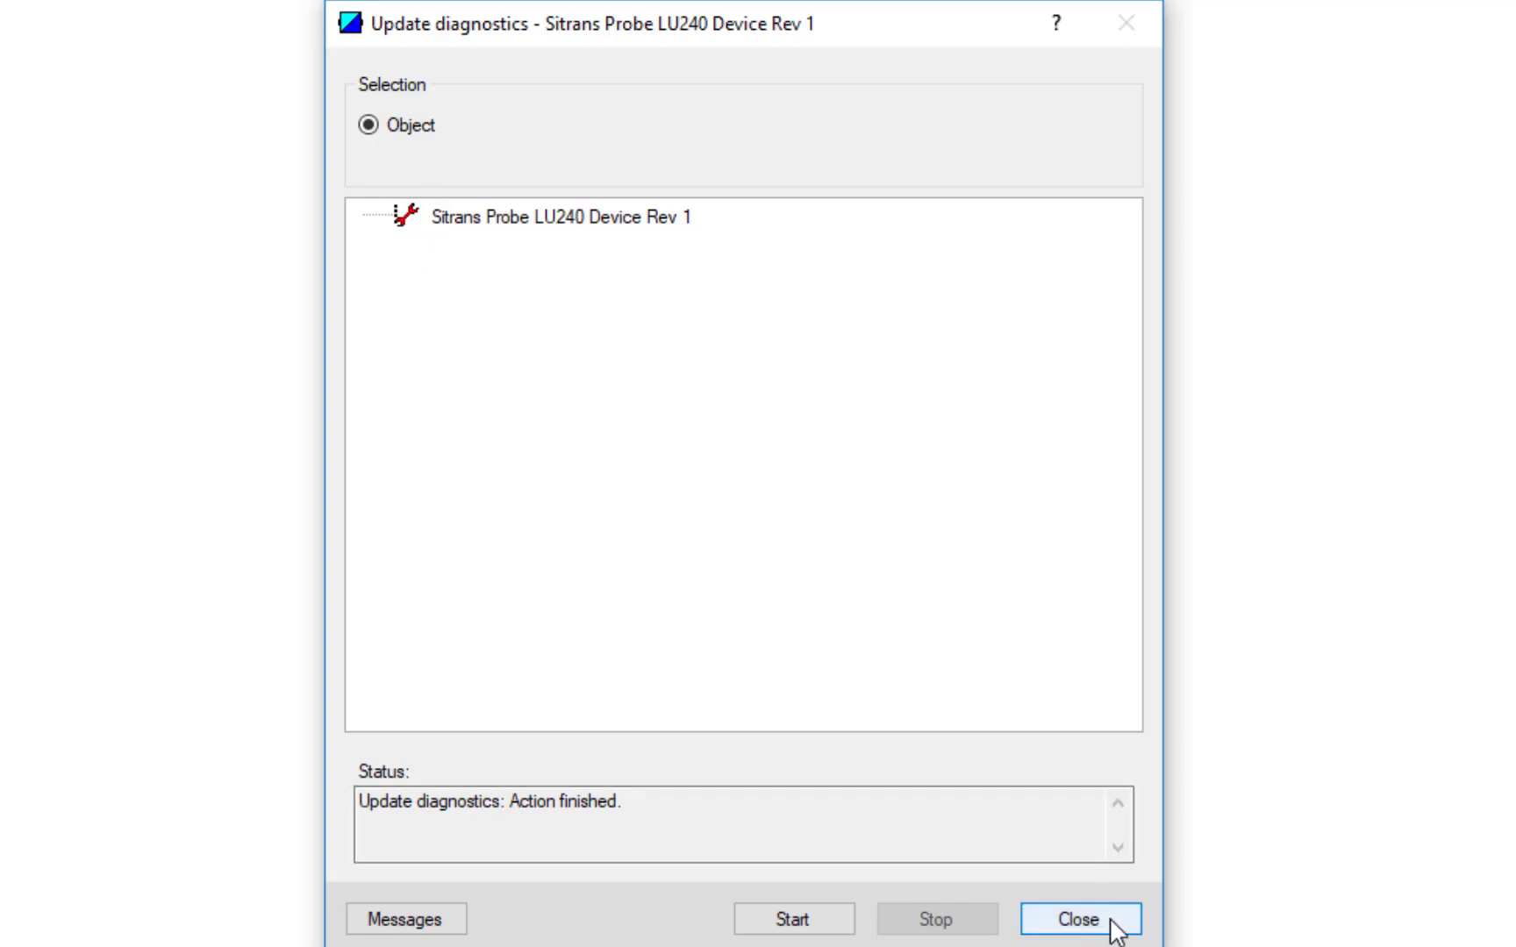
click(1080, 919)
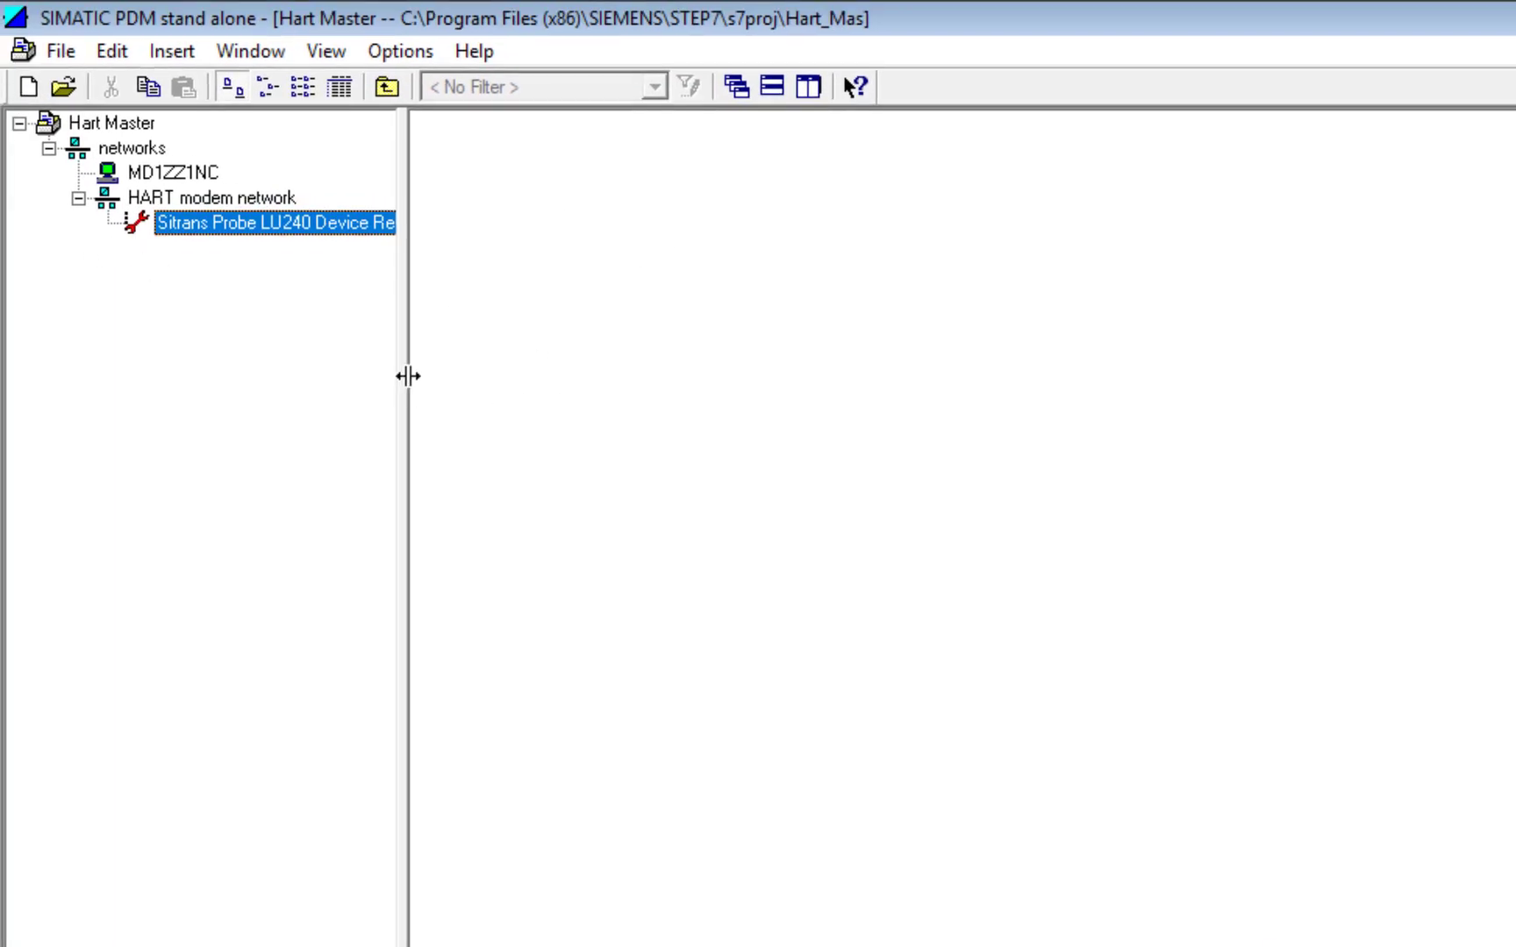
Step: Widen the project tree to show the full device name, then open the Sitrans Probe LU240 object
drag(406, 375, 496, 376)
drag(494, 304, 474, 307)
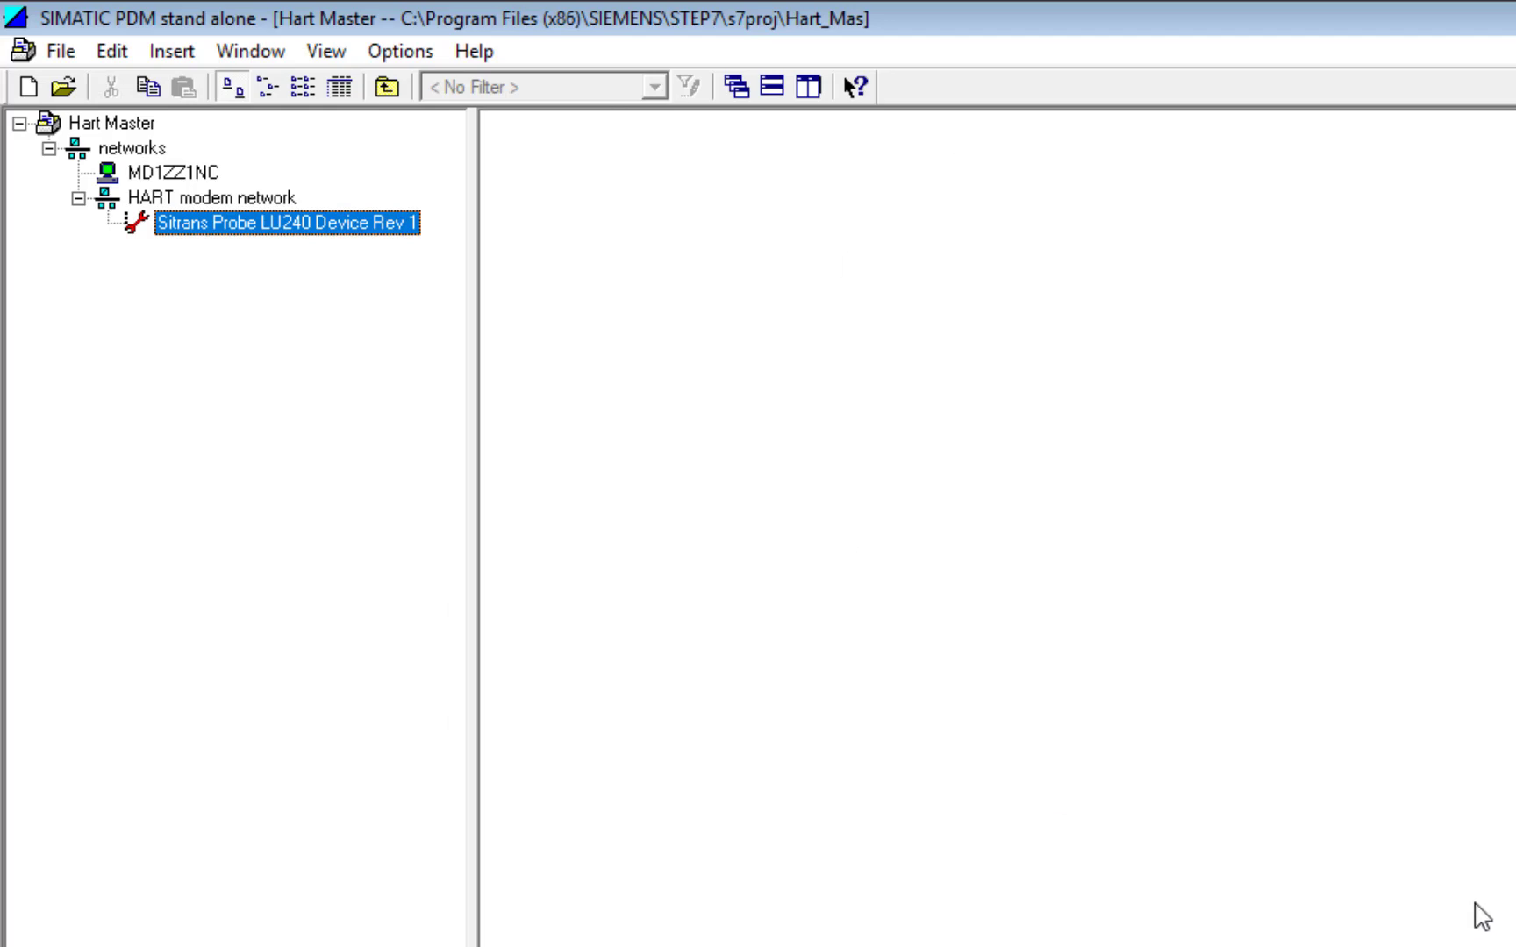
right_click(269, 228)
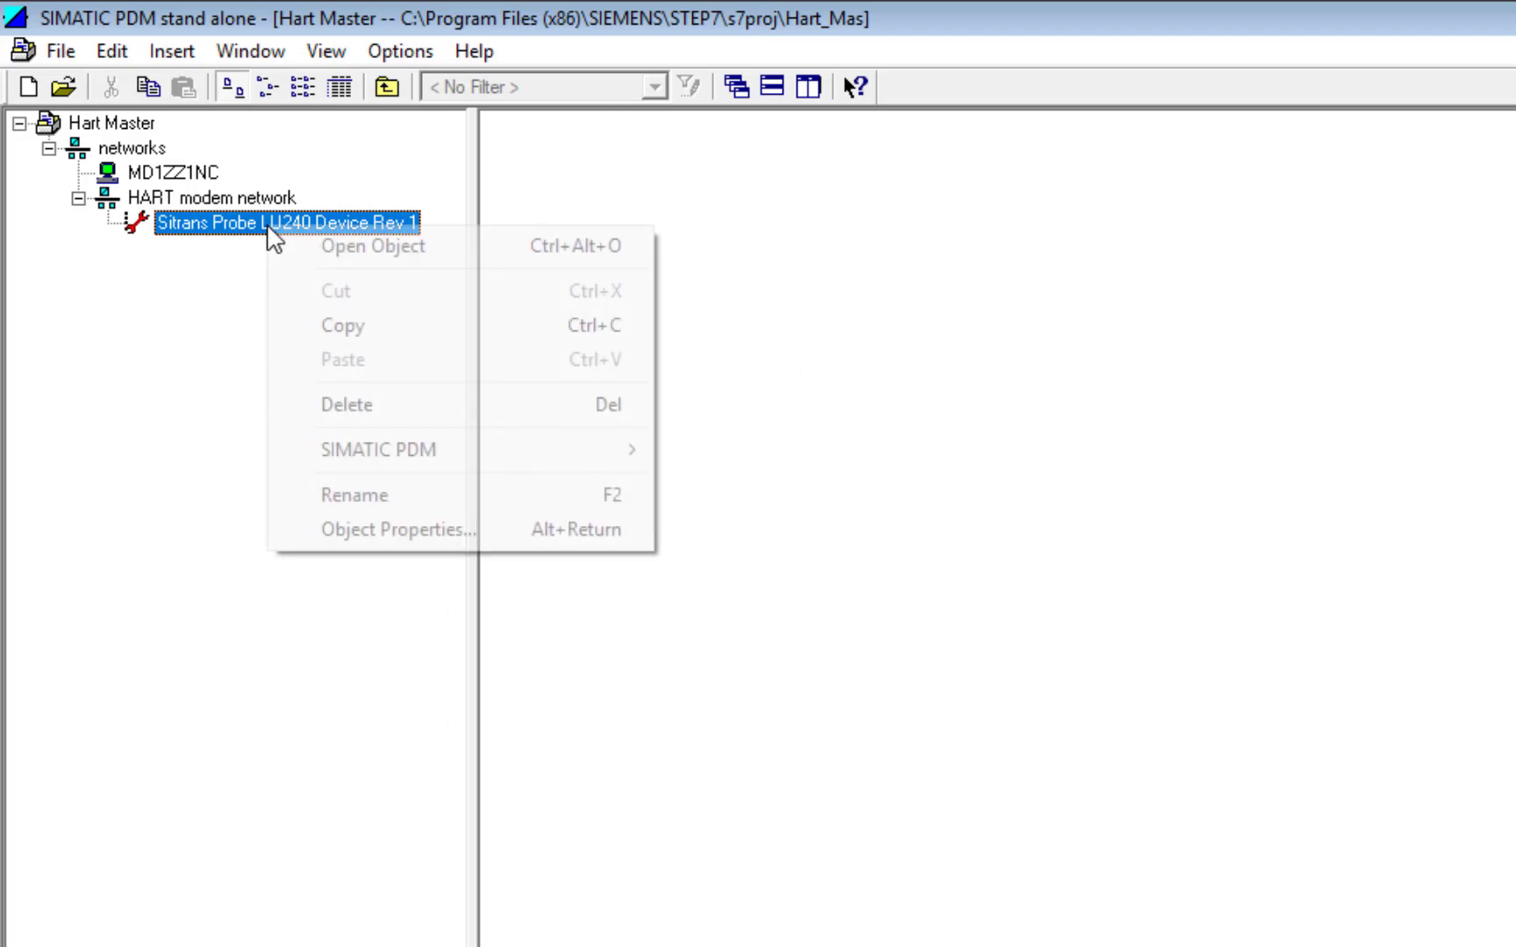
click(399, 247)
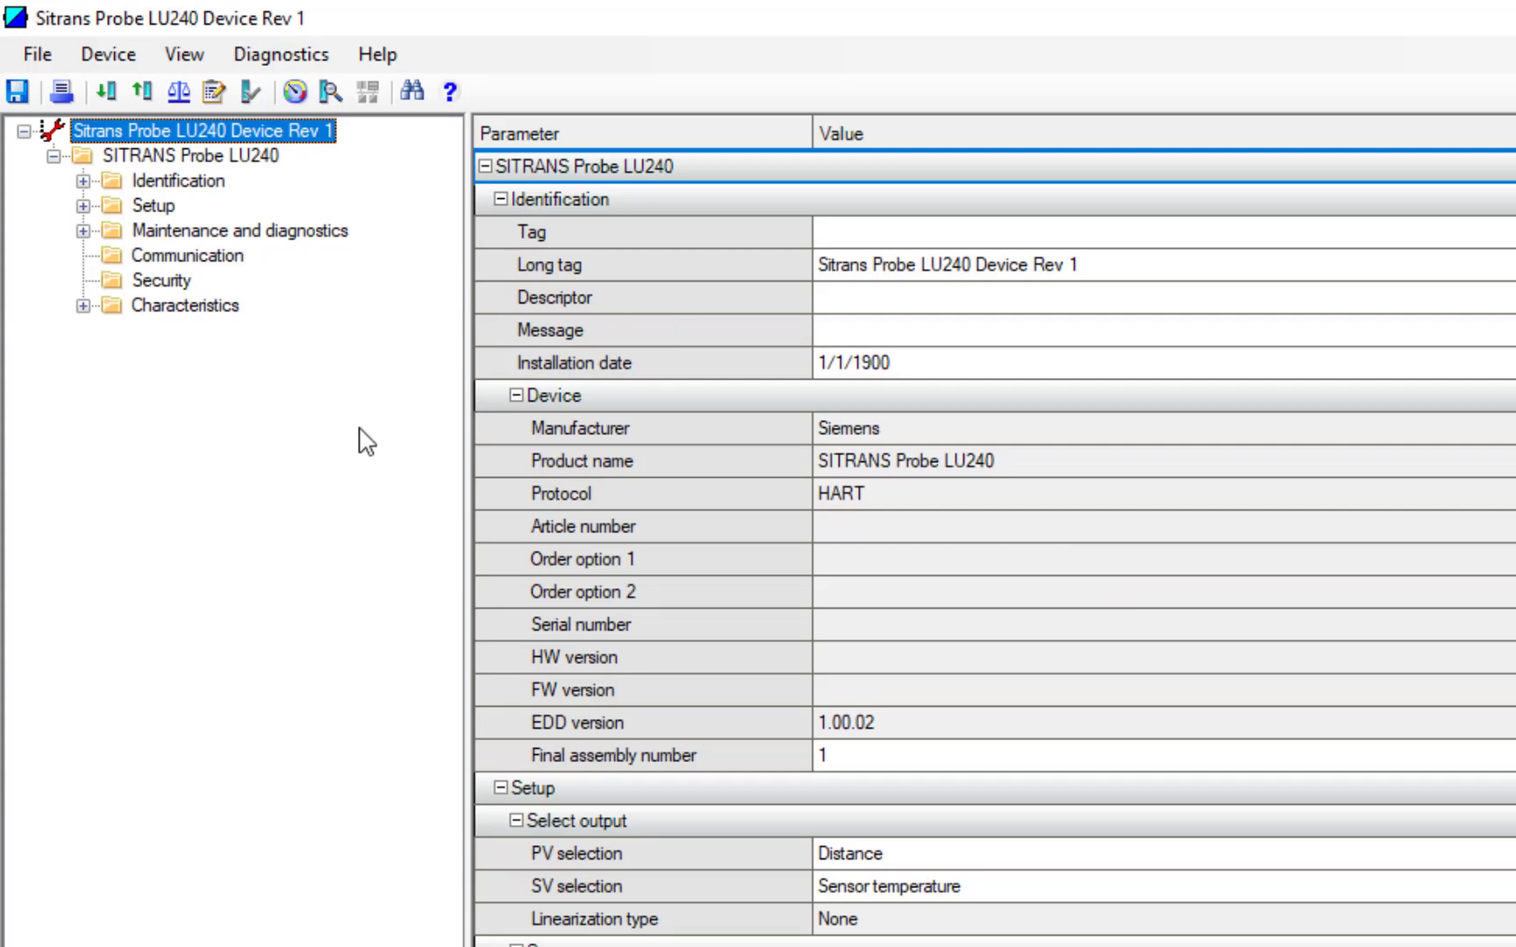
Step: Load the probe's parameters from the device, so the table shows tag LU DEMO, PV selection Level and linearization Volume
click(139, 99)
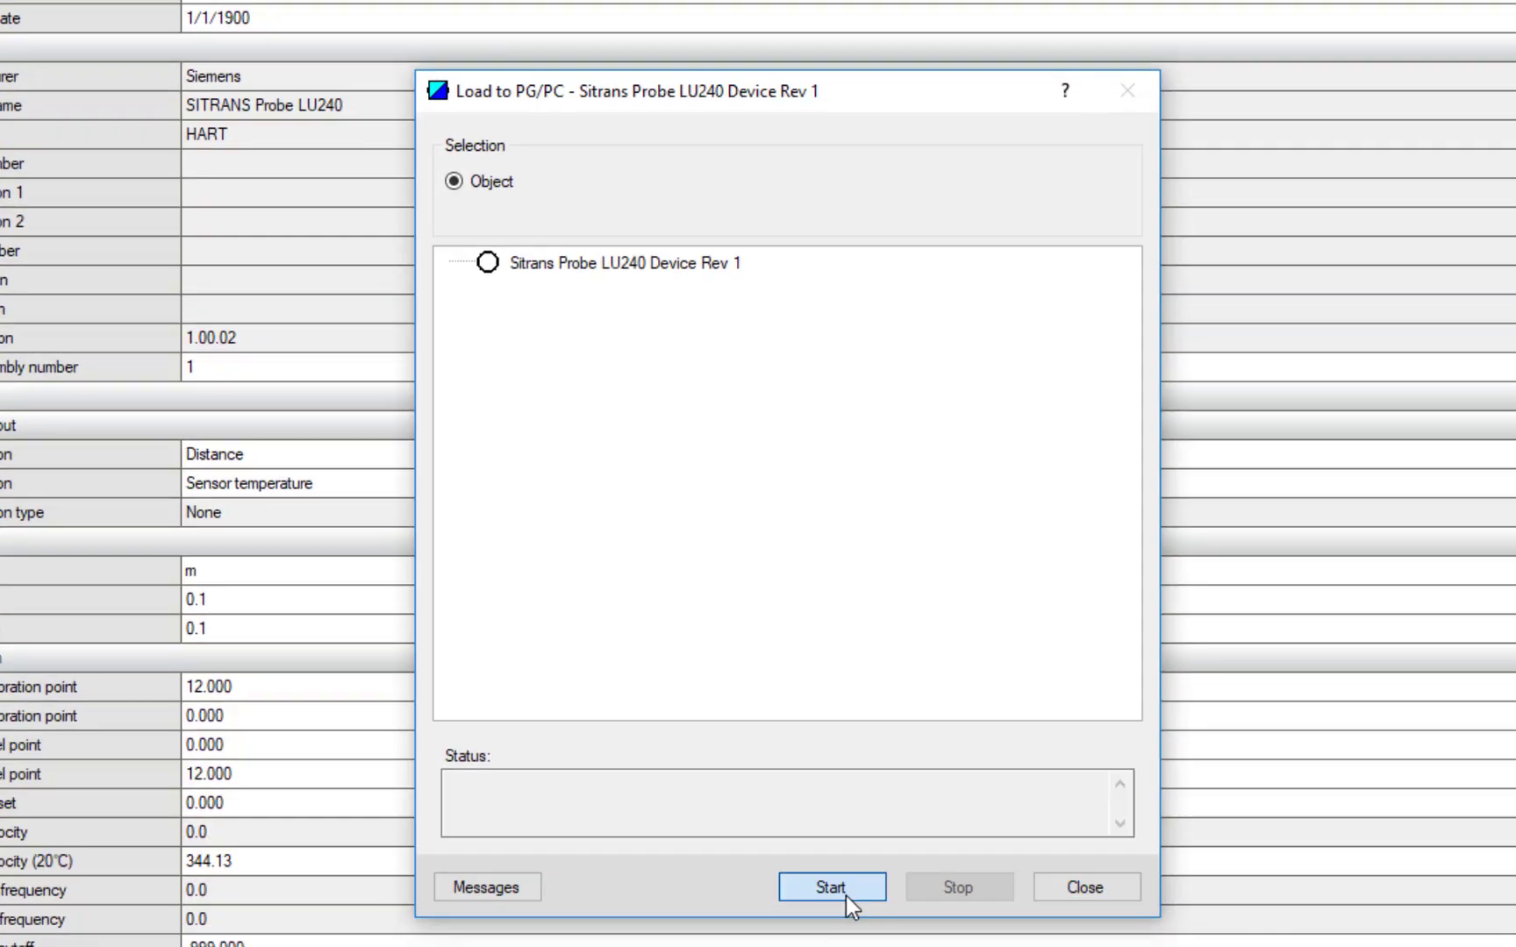
click(842, 888)
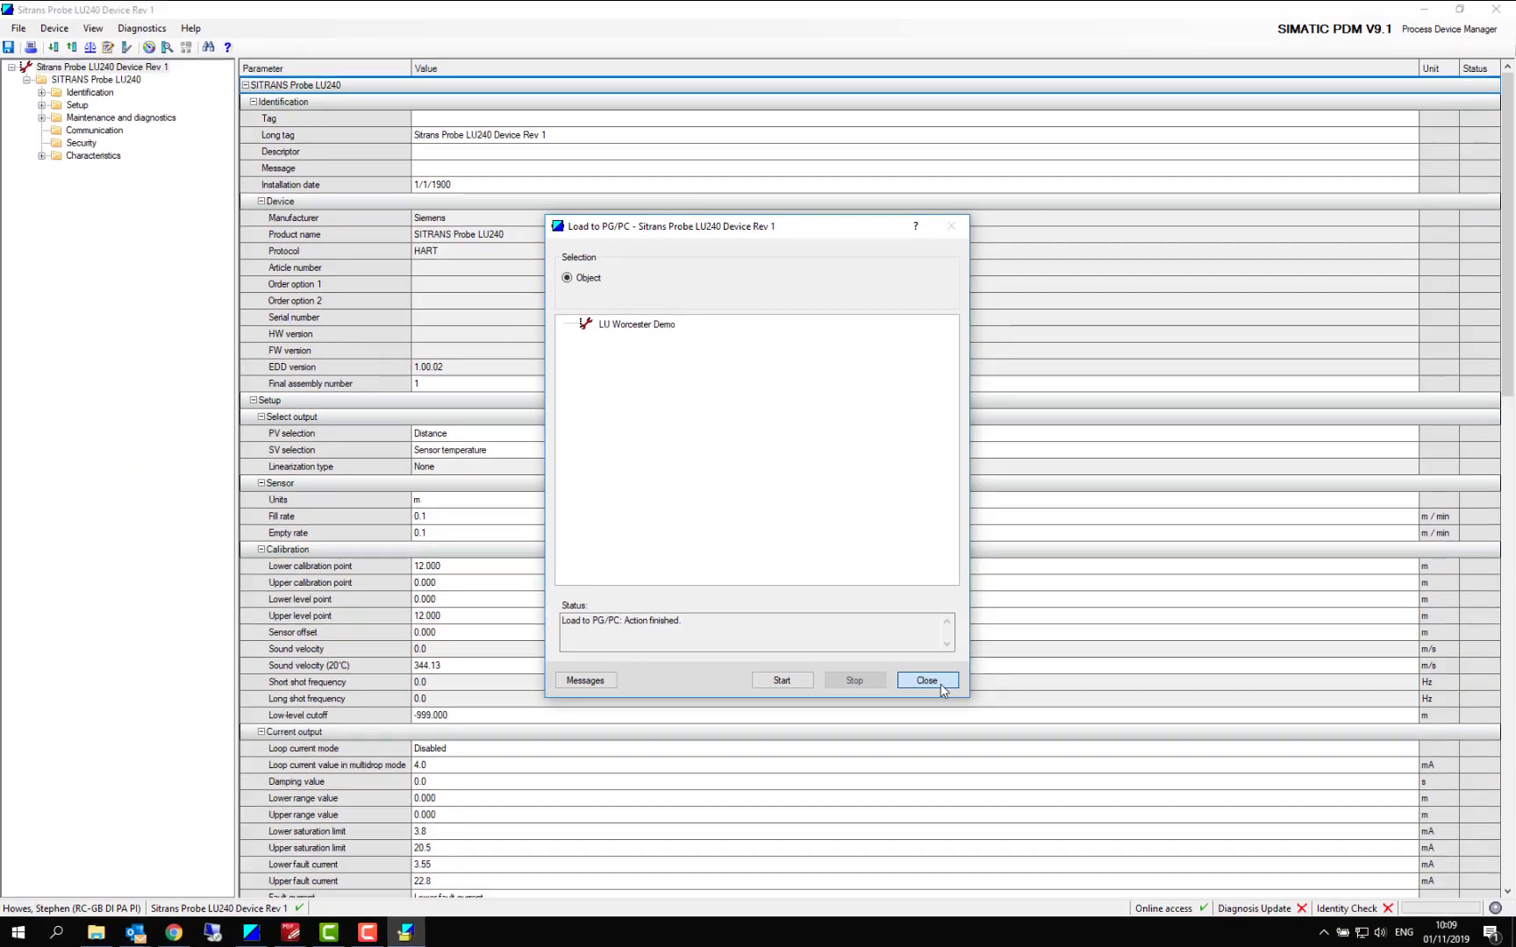
click(1066, 842)
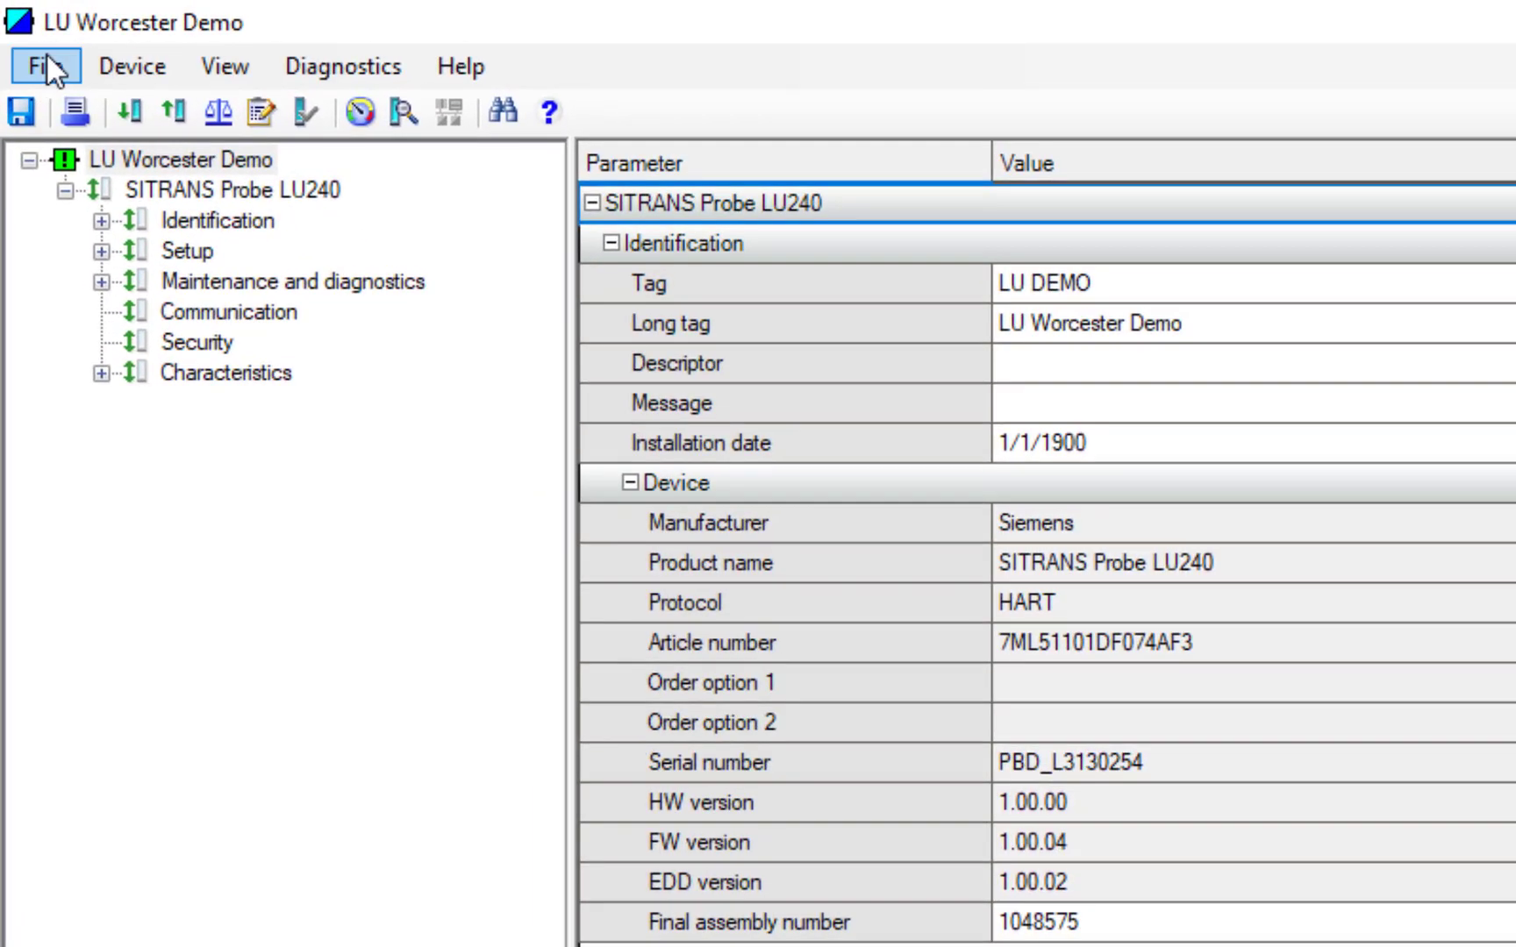
Step: Export the LU Worcester Demo report to the Desktop folder with Document Manager data excluded
click(21, 23)
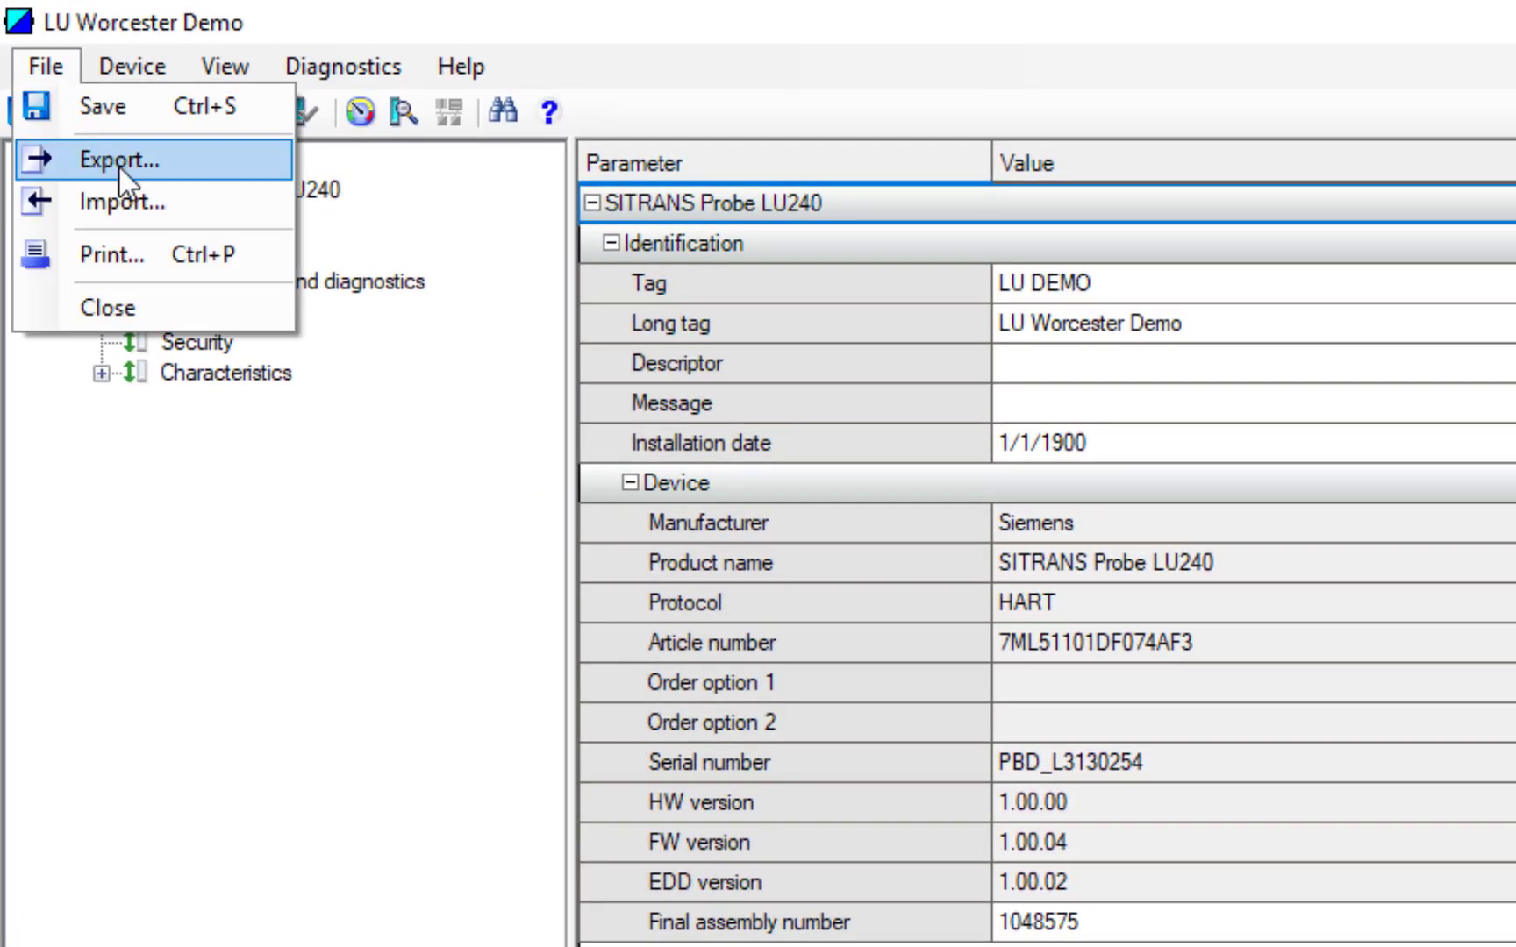
click(147, 169)
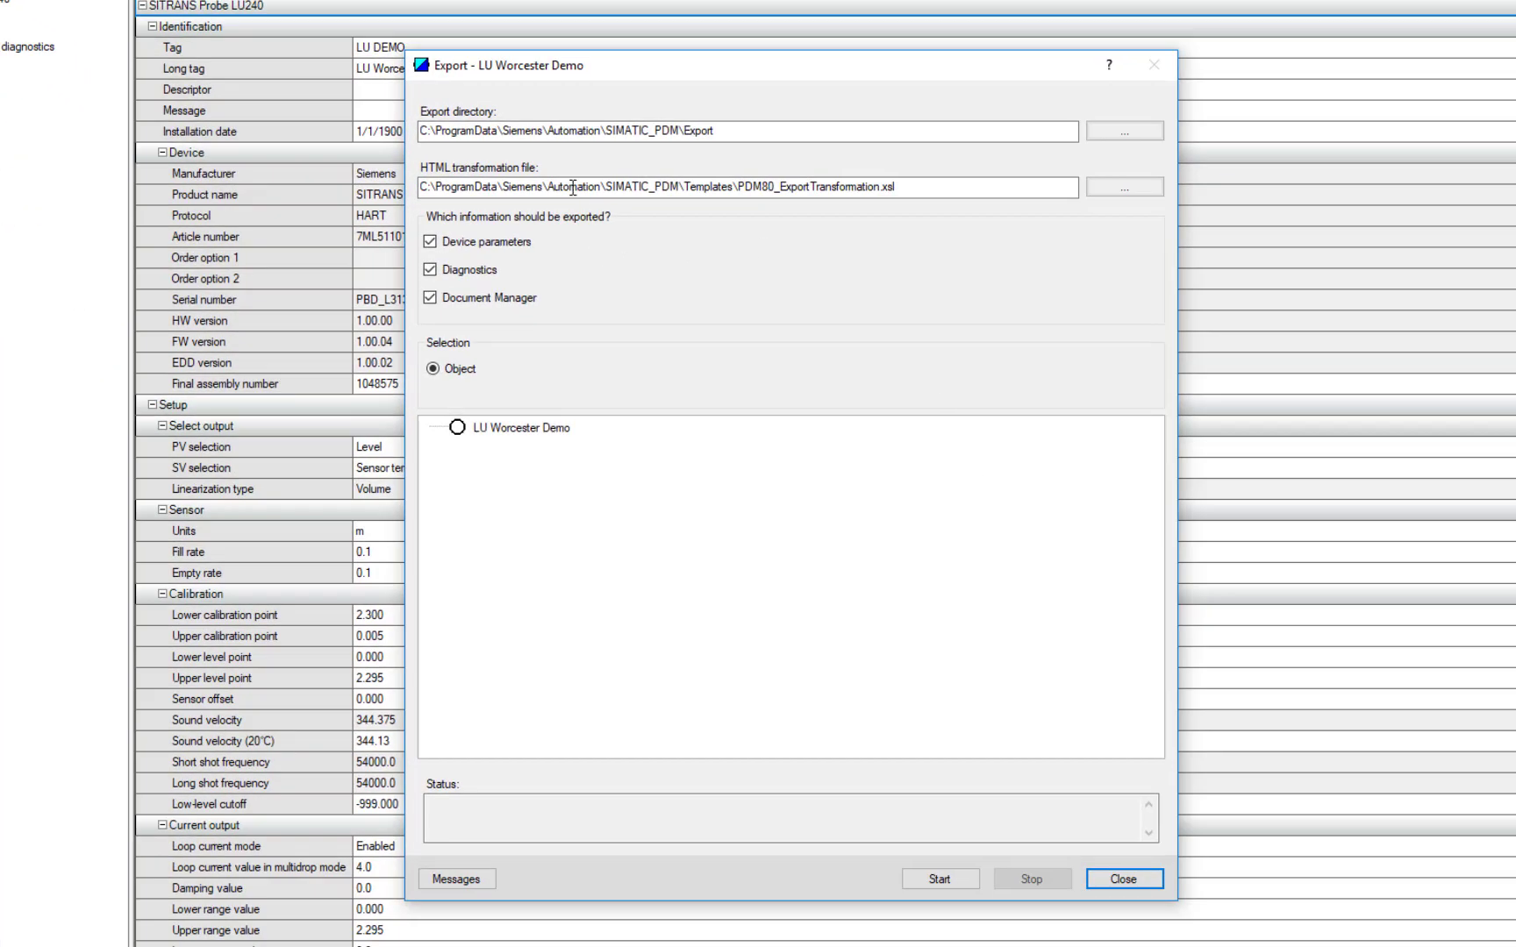
click(1124, 131)
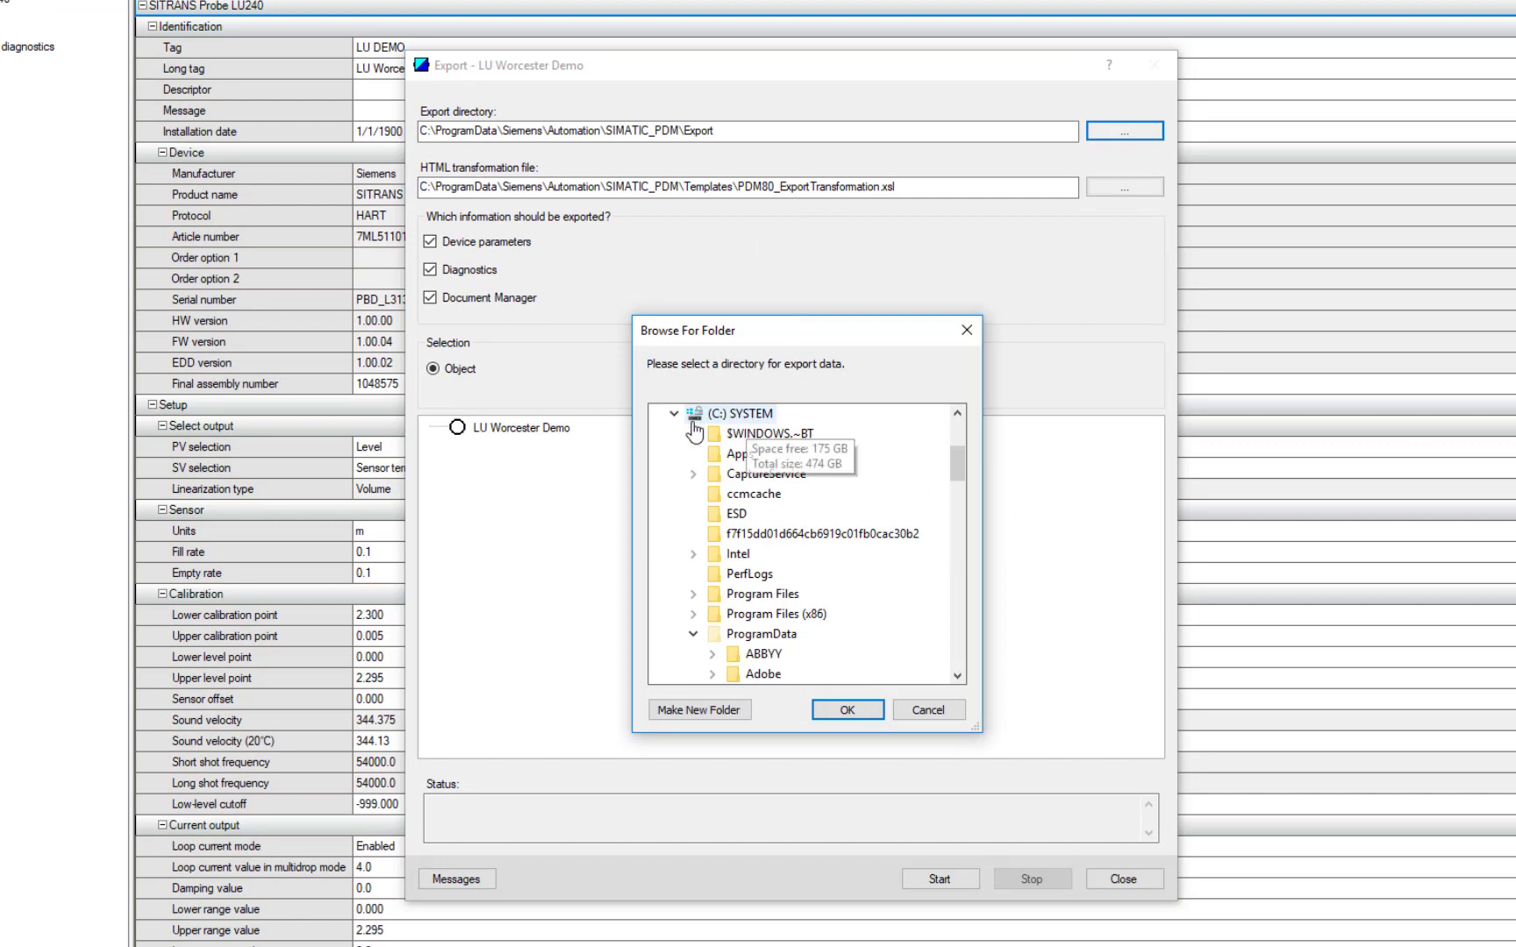
double_click(740, 413)
drag(958, 574, 958, 507)
click(690, 413)
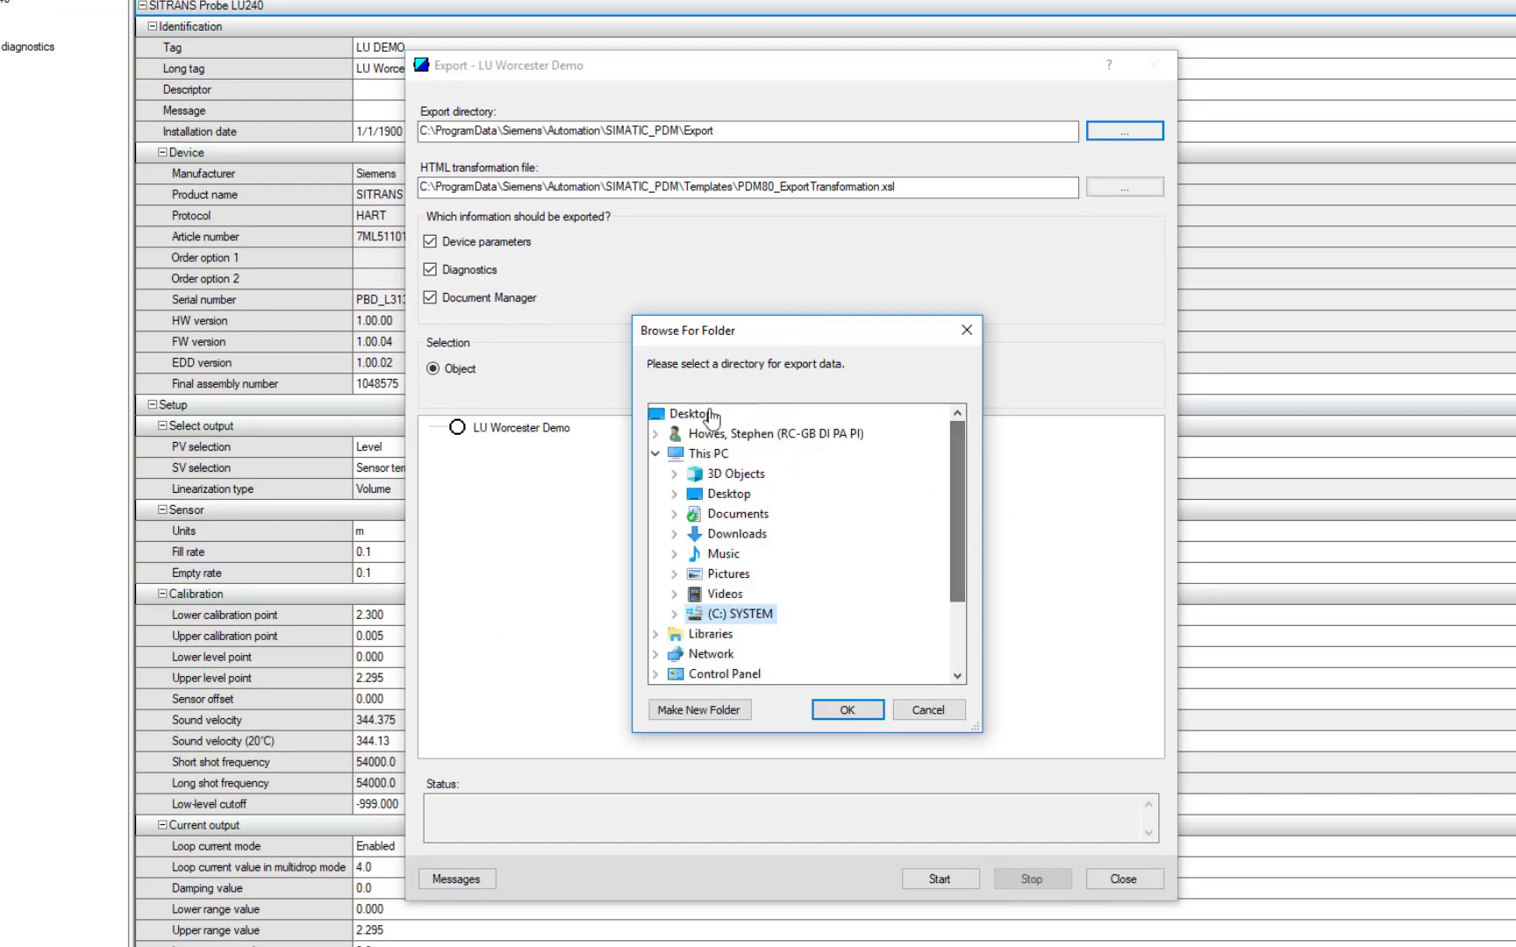
click(848, 711)
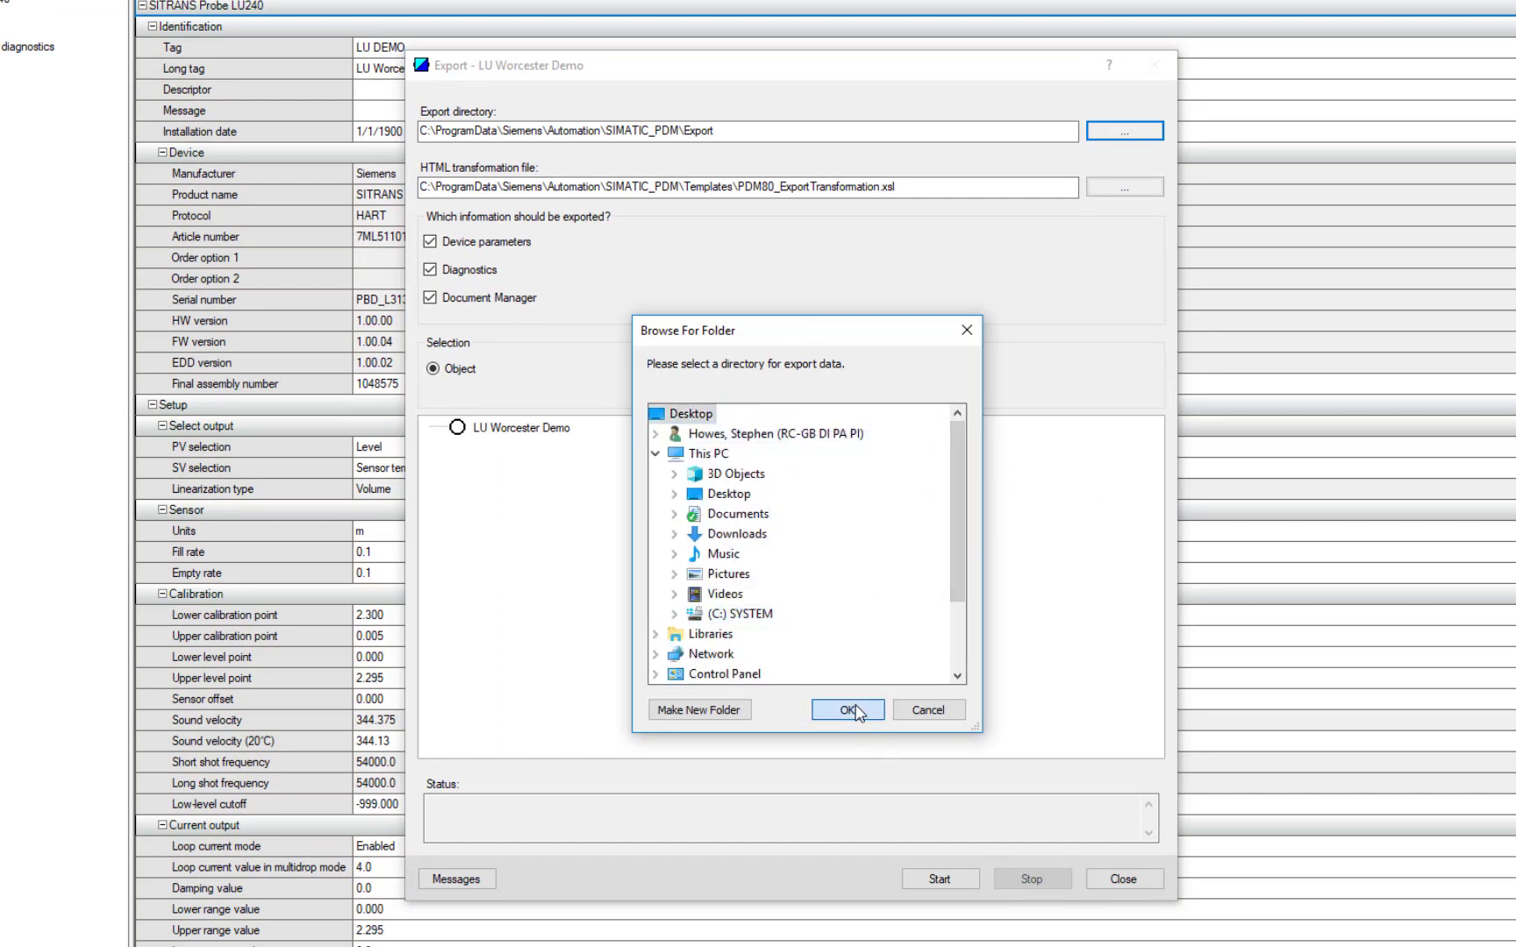
click(446, 301)
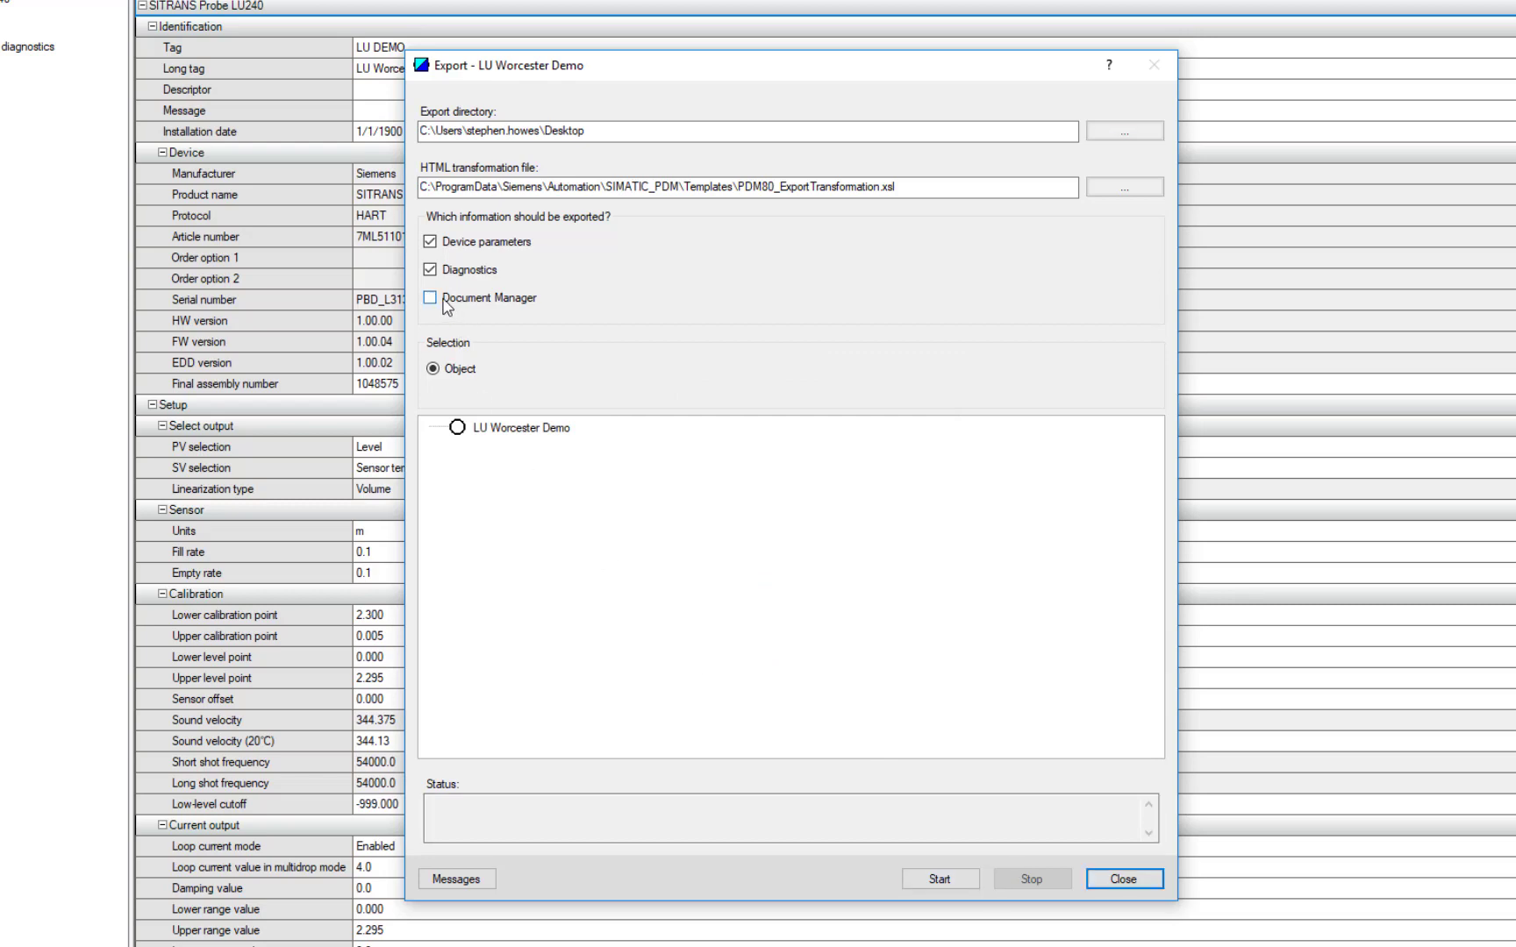
click(942, 885)
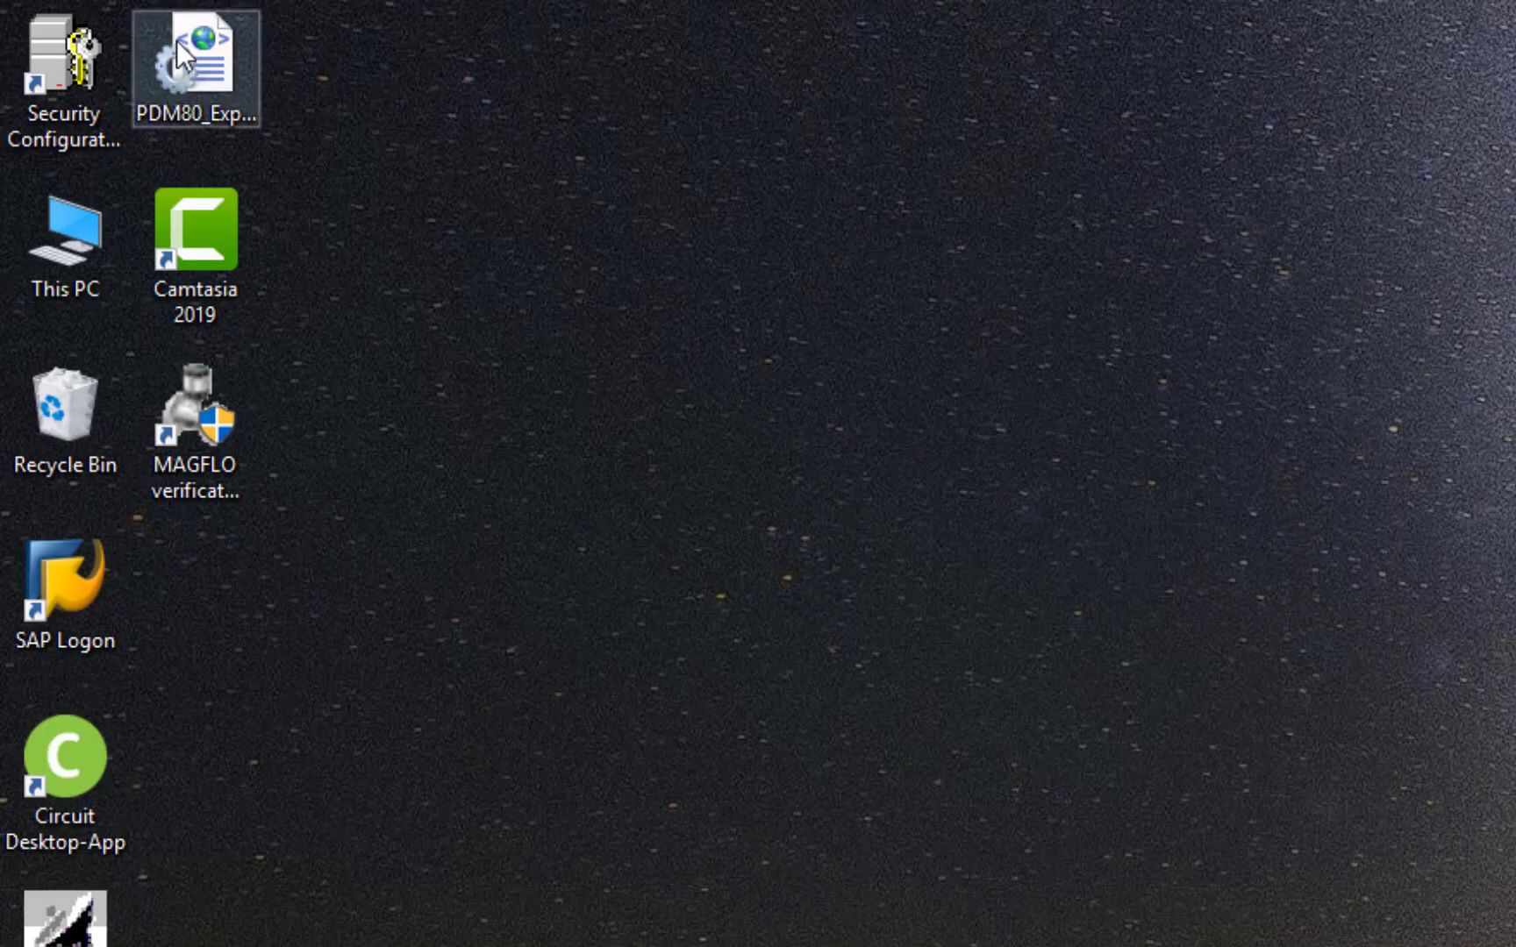
Step: Place Param$LU Worcester Demo$20191101_101247.xml beside the XSL template and open it in Internet Explorer
drag(196, 60, 1355, 419)
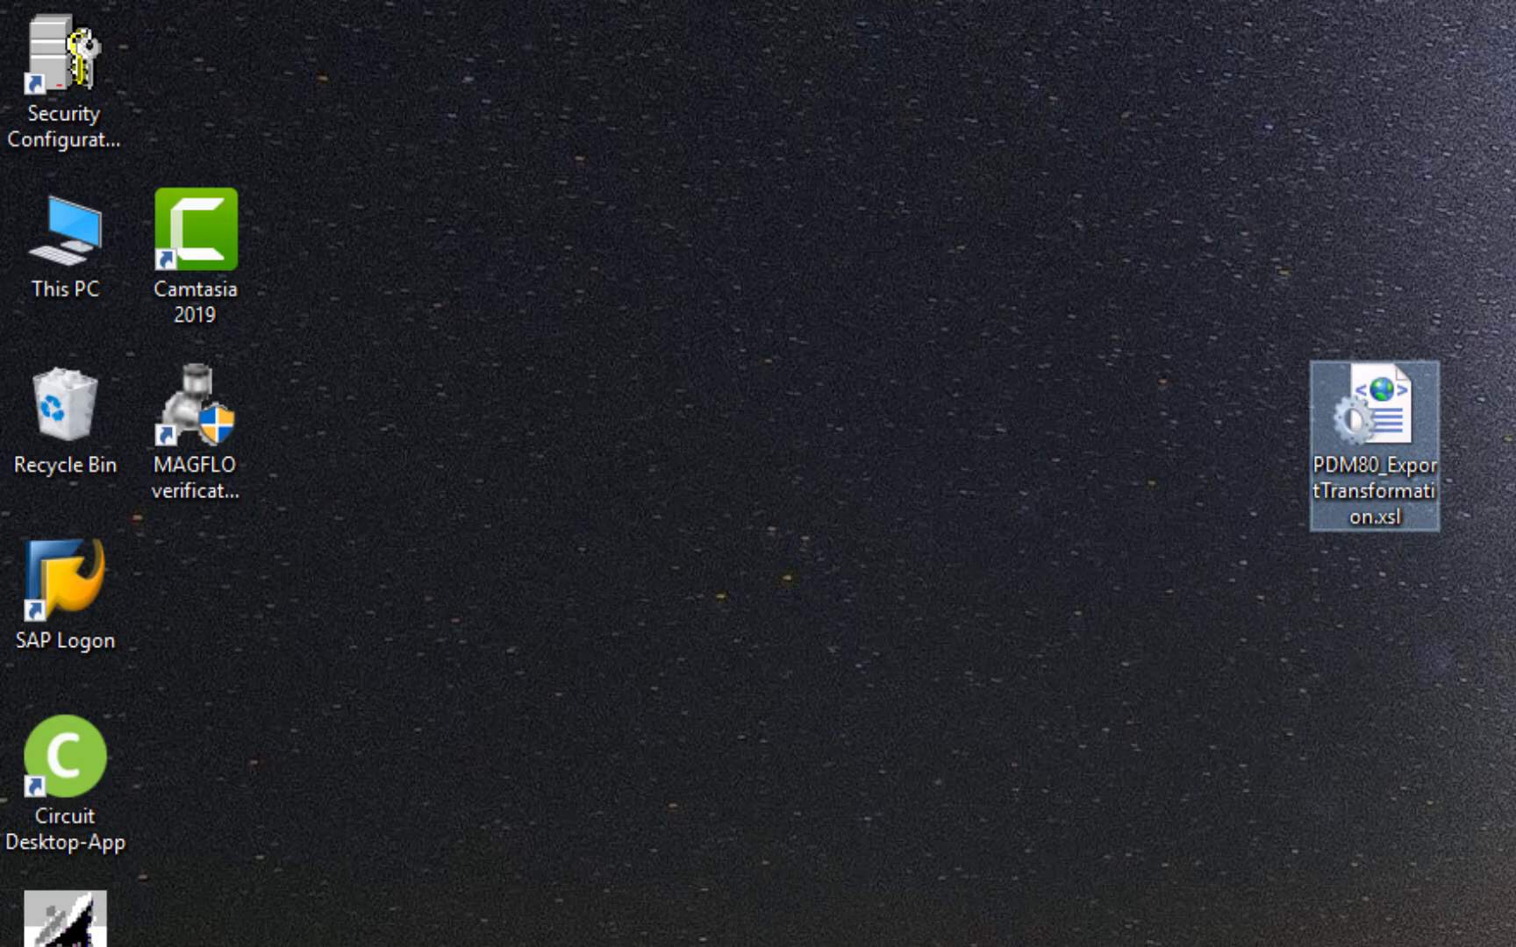
drag(983, 943, 1123, 412)
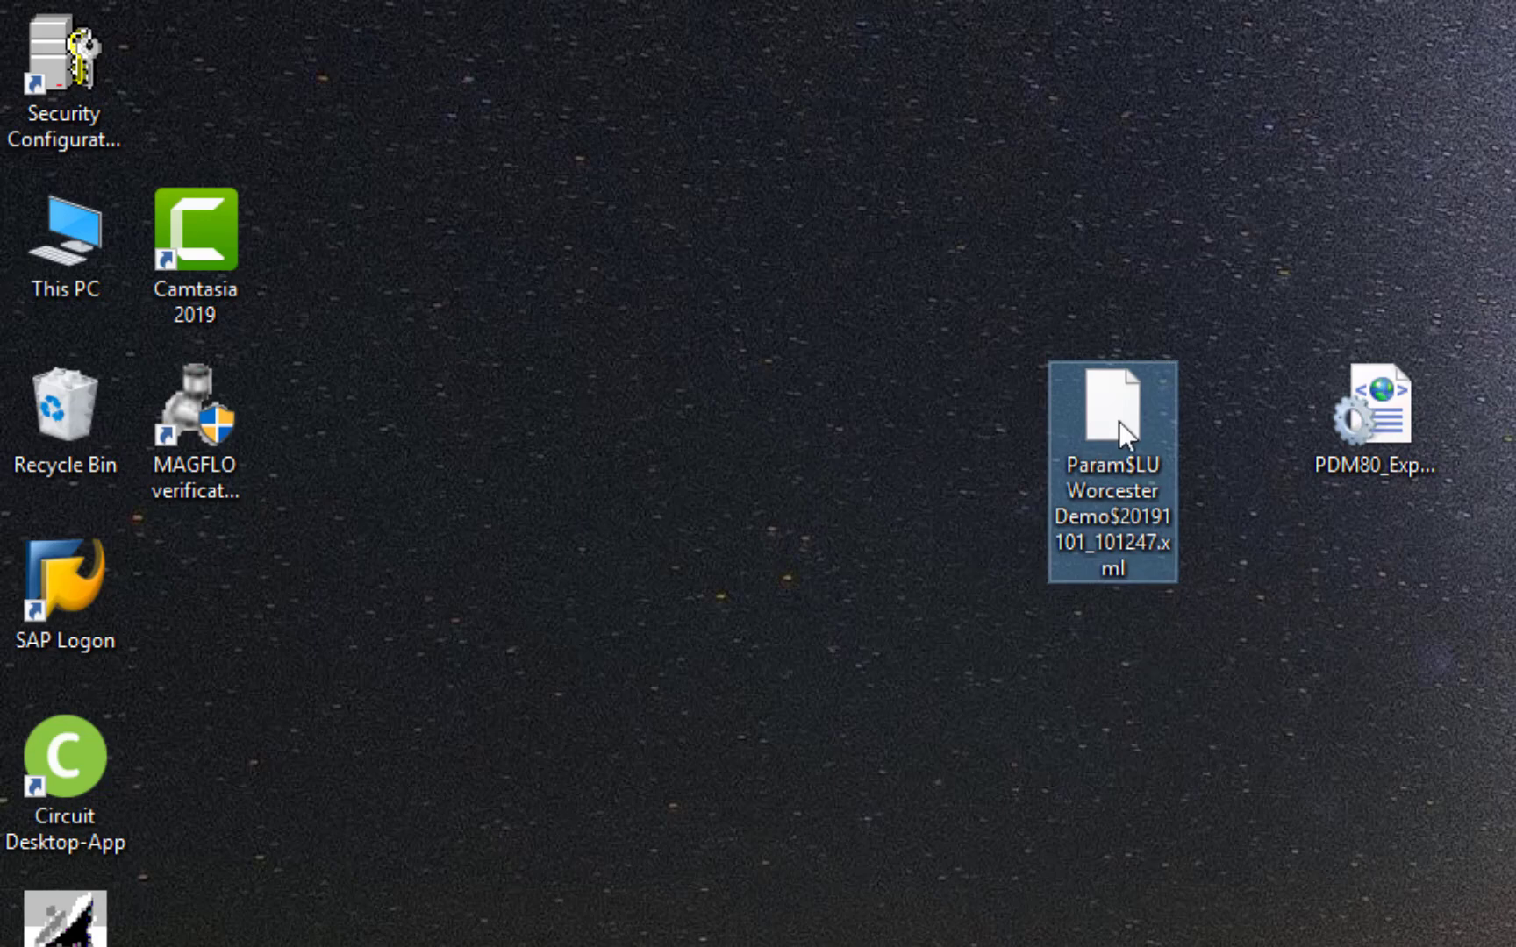
click(981, 612)
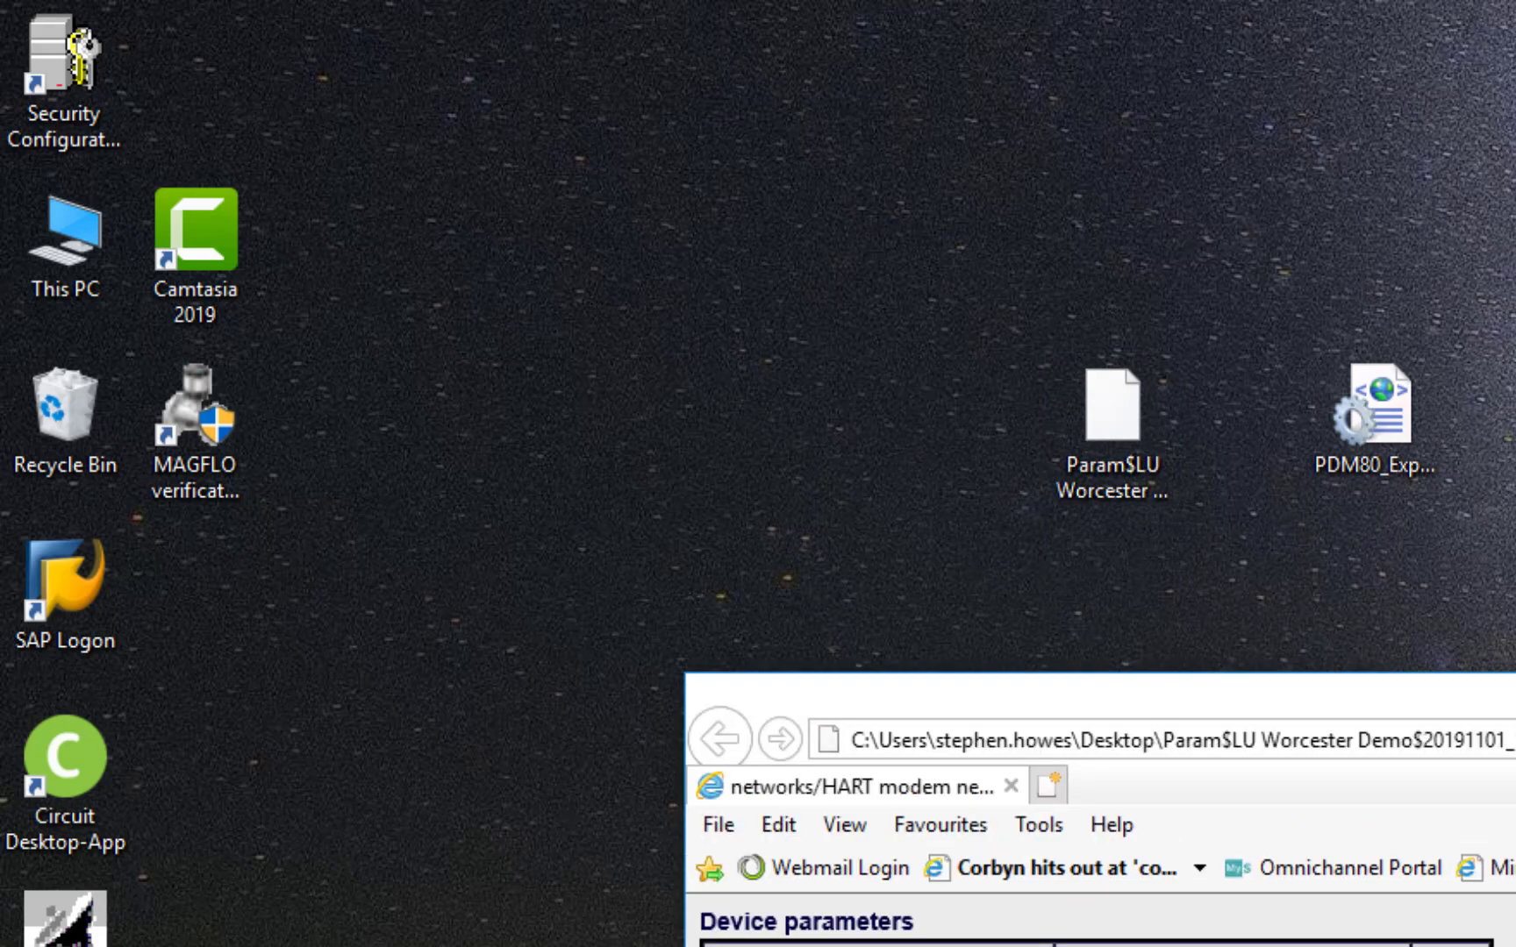
Step: Scroll through the device parameter report to the Diagnostics data table showing Communication Status Good
scroll(391, 741, down, 10)
scroll(391, 741, down, 5)
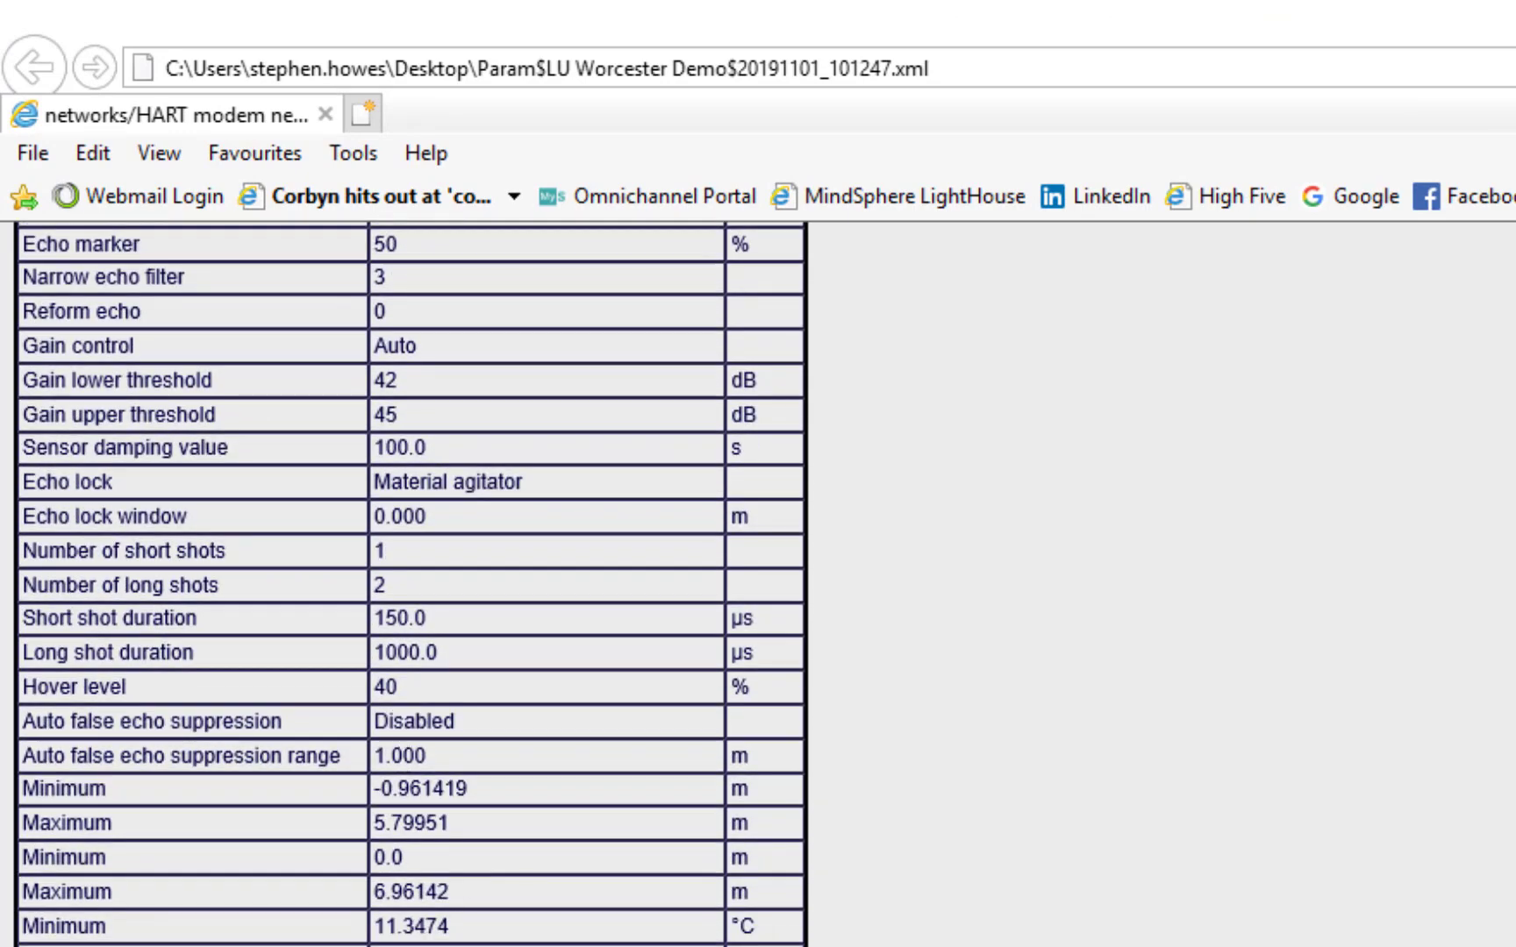
scroll(762, 666, up, 10)
scroll(571, 594, down, 10)
scroll(757, 473, down, 10)
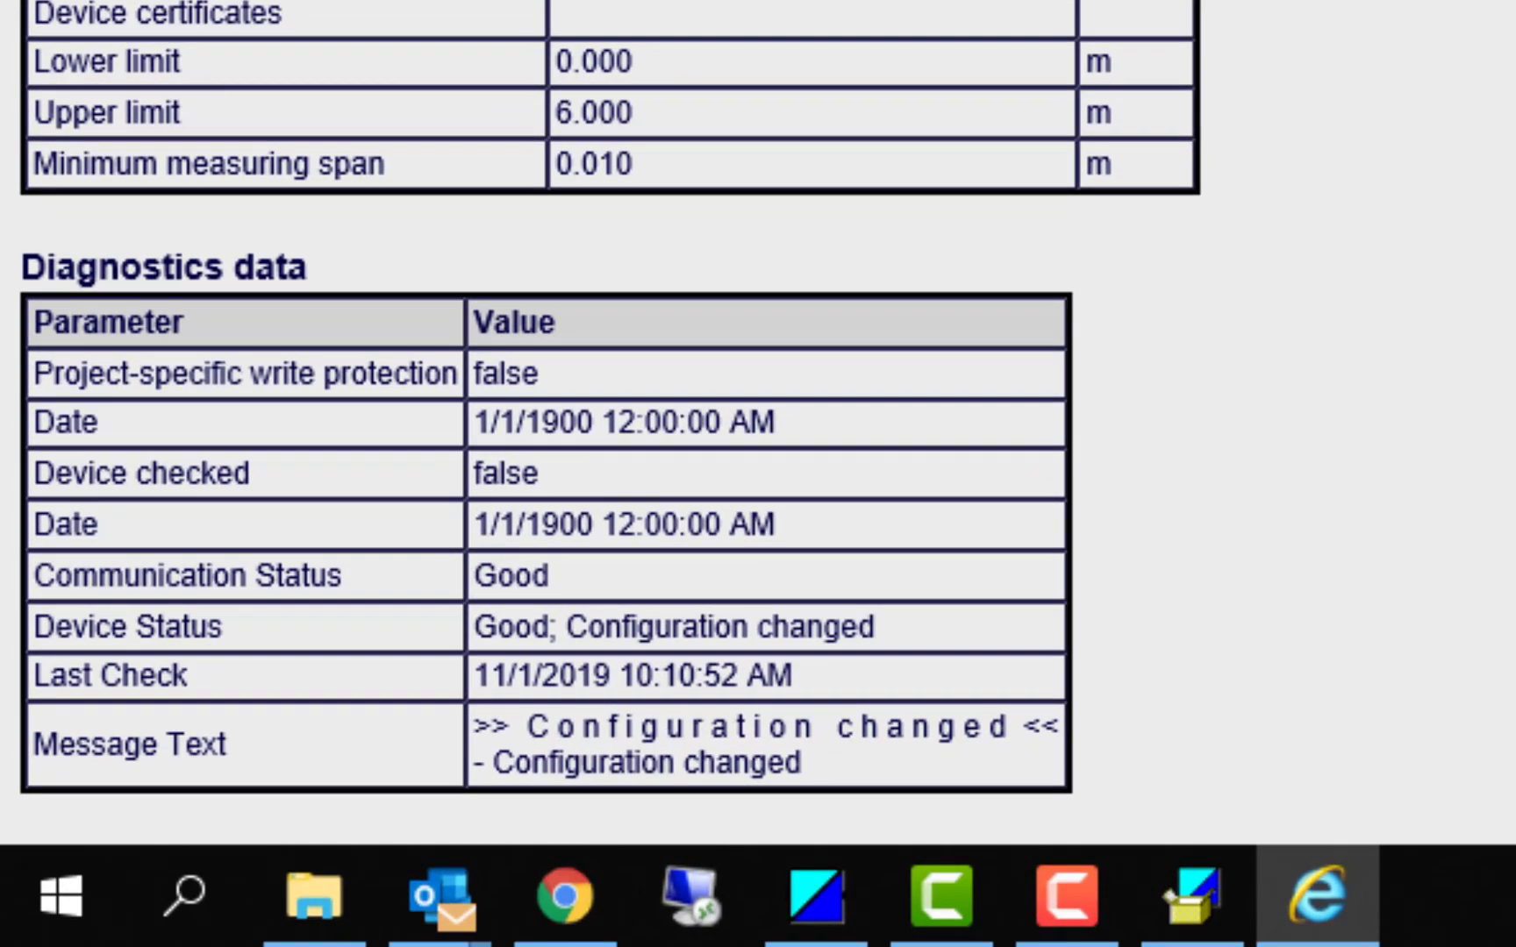